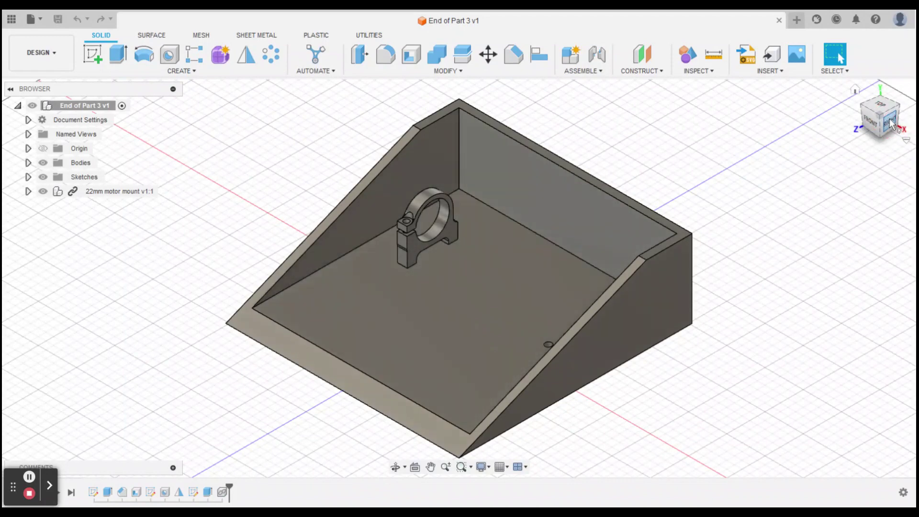
- Insert the Botkits Drive Motor - 22mm part from the Robot Parts project into the current design
left_click(855, 91)
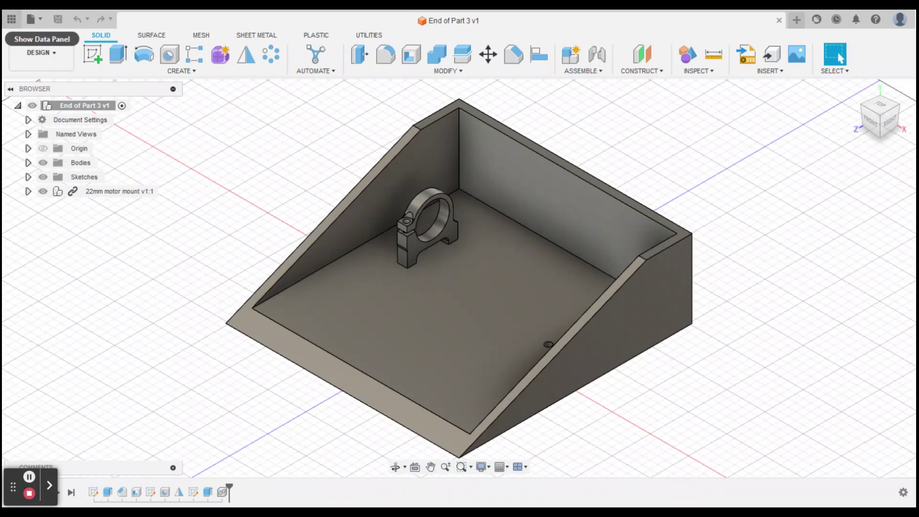
left_click(11, 21)
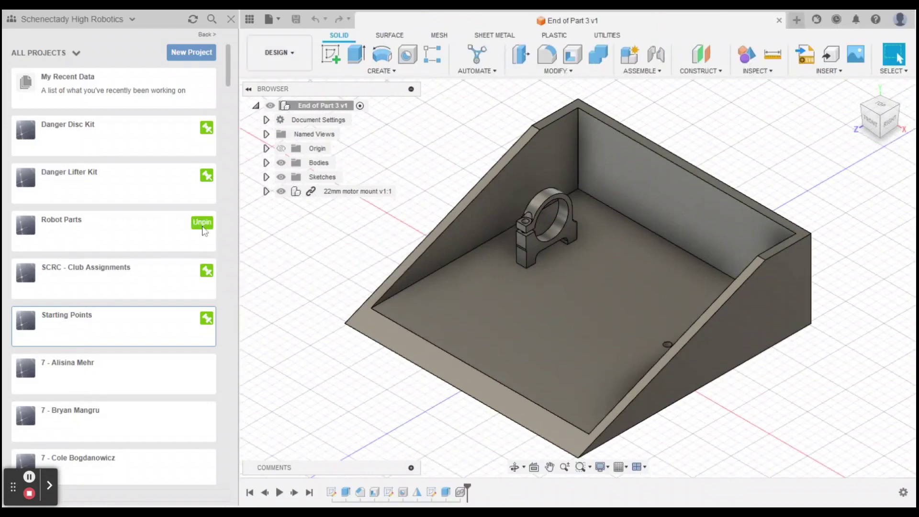
left_click(70, 226)
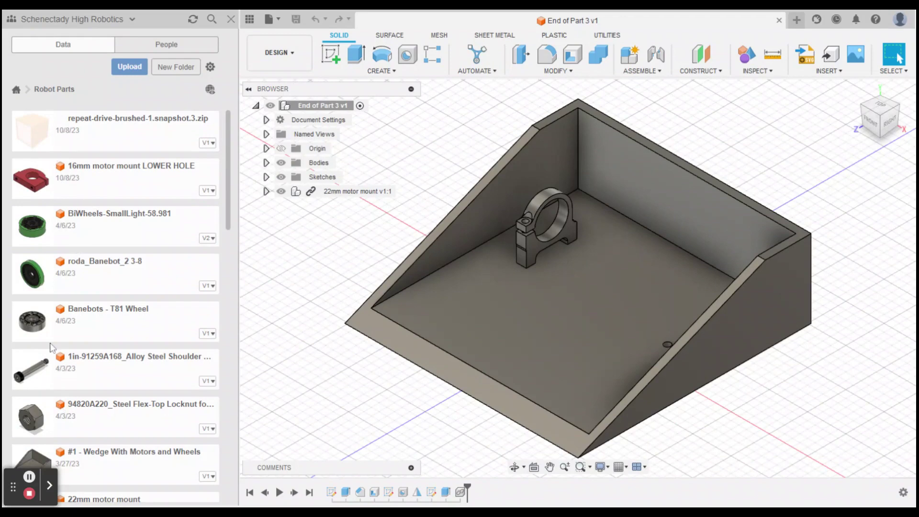
scroll(89, 243, "down", 10)
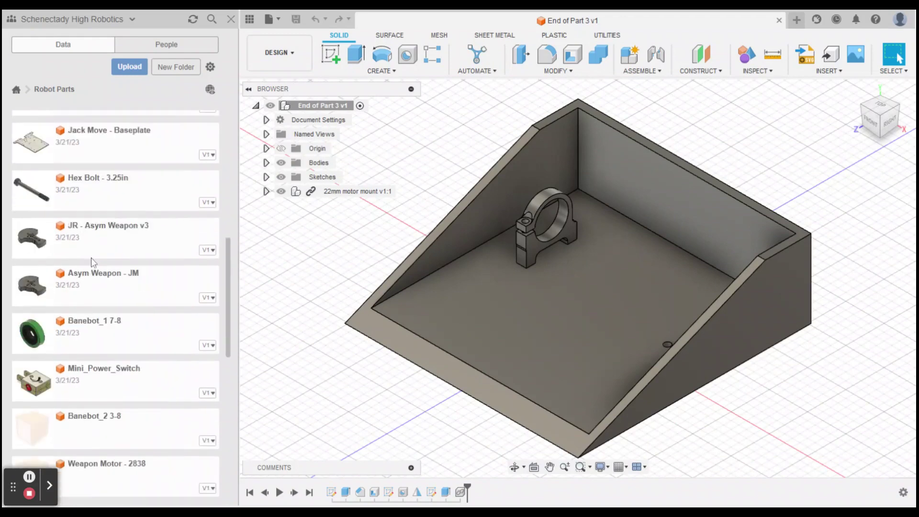
scroll(88, 256, "down", 3)
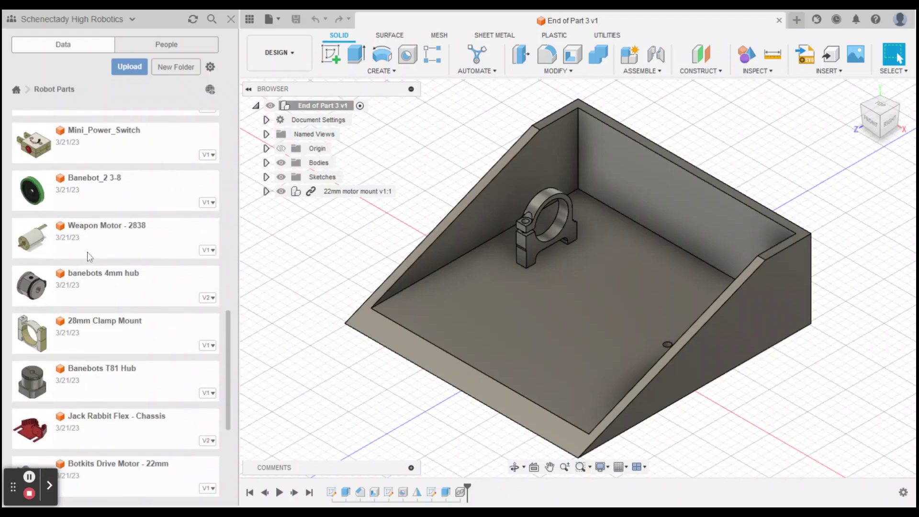
scroll(87, 252, "down", 5)
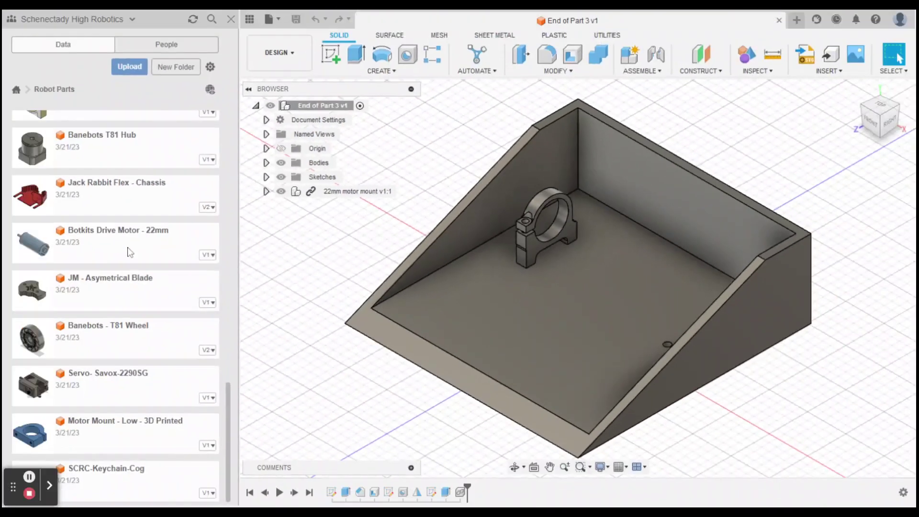
right_click(130, 251)
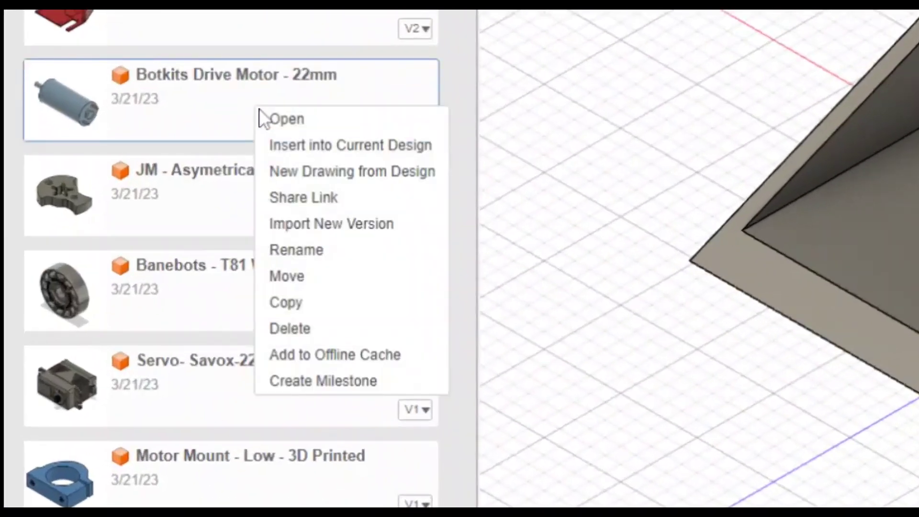
left_click(352, 151)
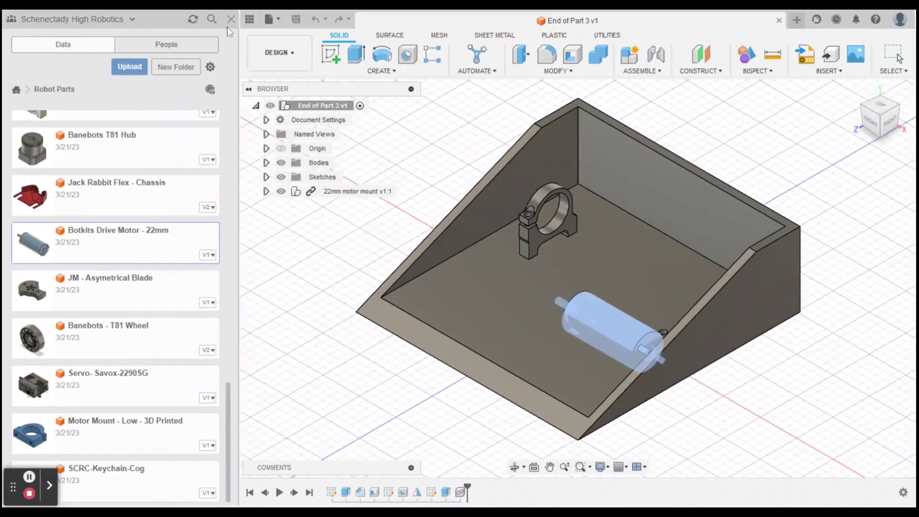
left_click(231, 20)
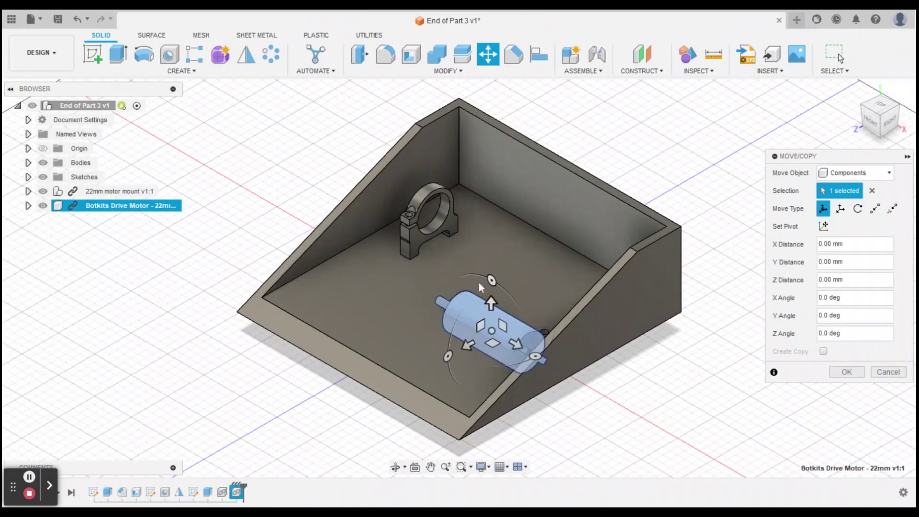
- Raise the inserted drive motor 60 mm along the Y axis, clear of the chassis floor
left_click_drag(491, 299, 478, 202)
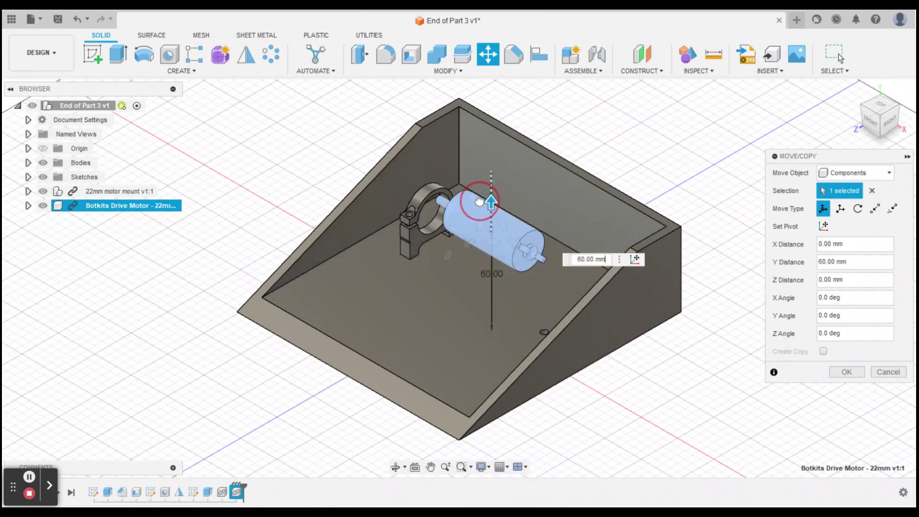
left_click(871, 121)
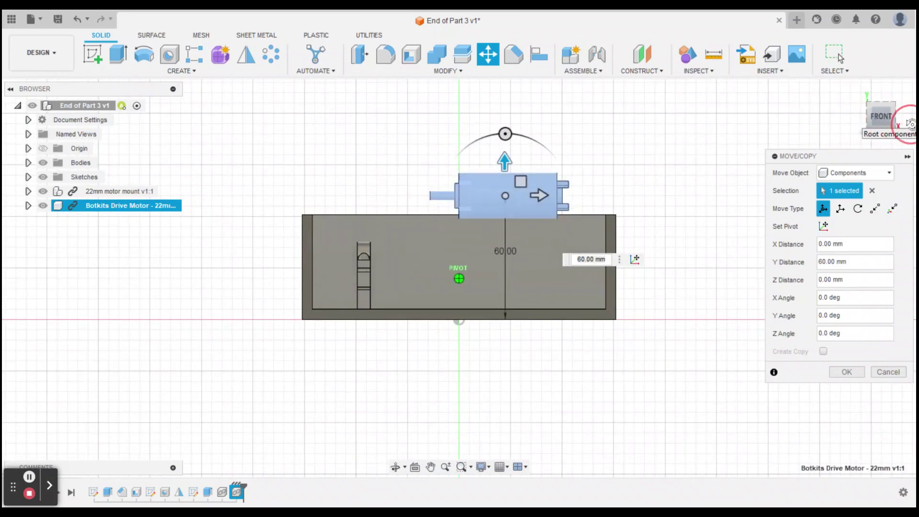
left_click_drag(883, 116, 909, 107)
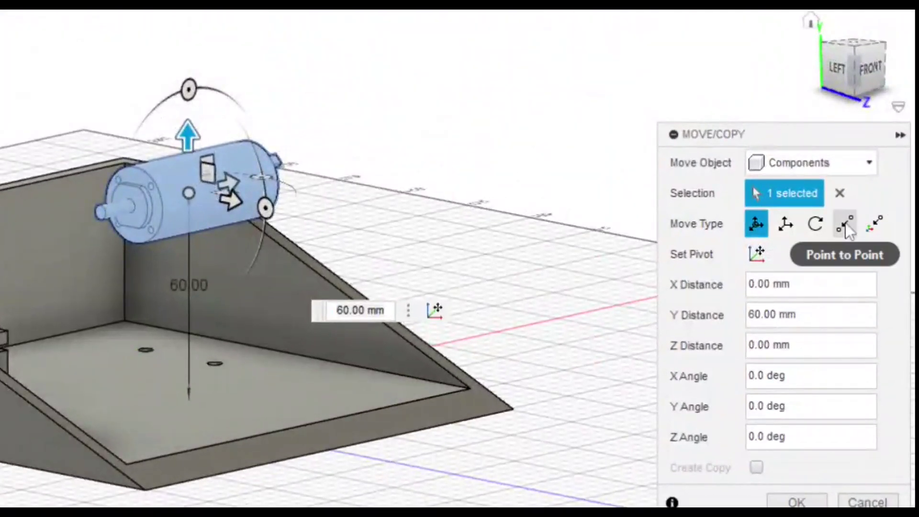
- Switch the move type to Point to Point and pick the shaft hole's center on the motor's front face as origin
left_click(845, 223)
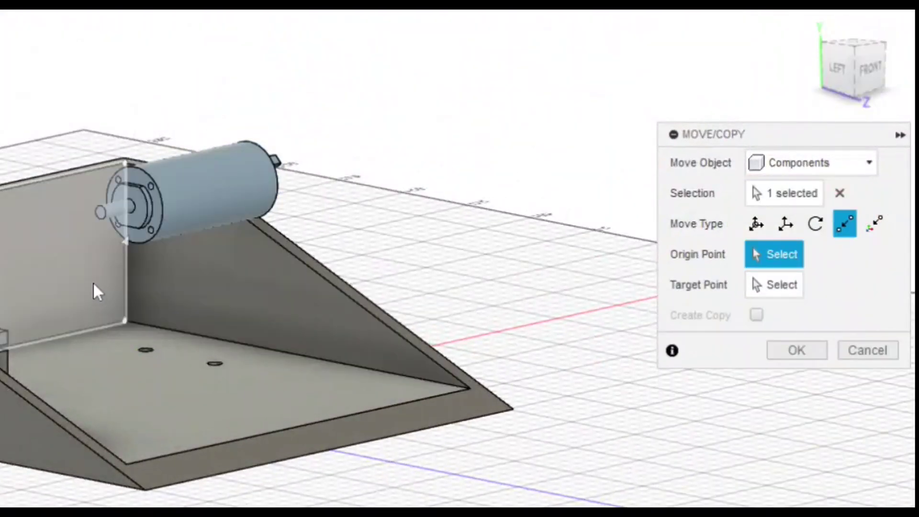
scroll(92, 281, "up", 8)
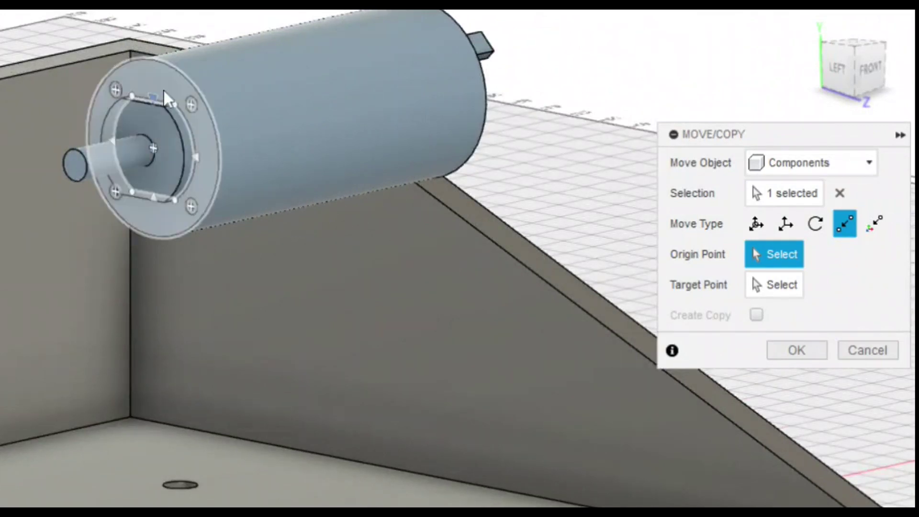
scroll(172, 162, "up", 4)
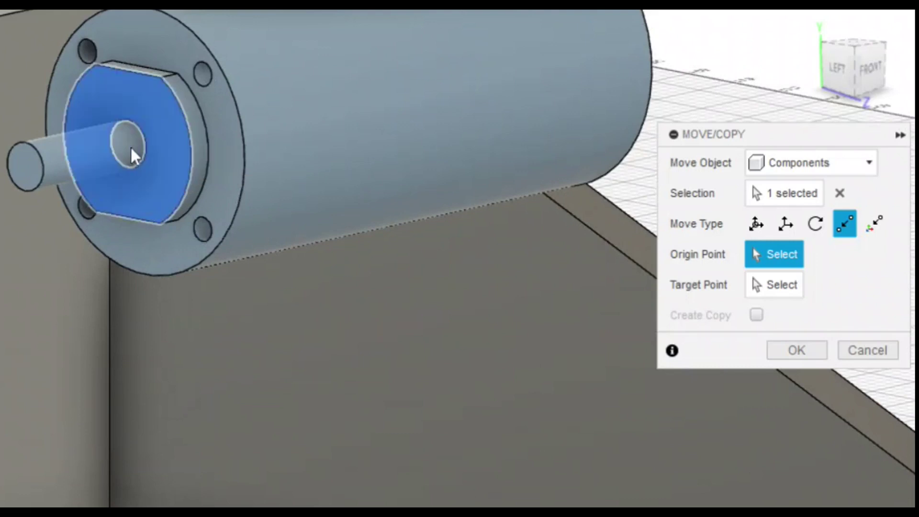
left_click(131, 145)
scroll(137, 320, "down", 5)
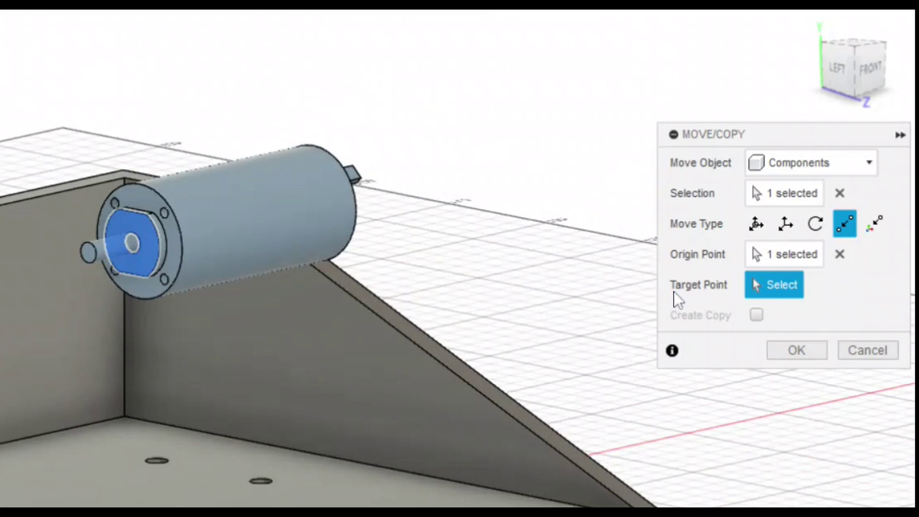
- Pick the center of the 22mm motor mount's ring opening as the target point for the motor
left_click(851, 75)
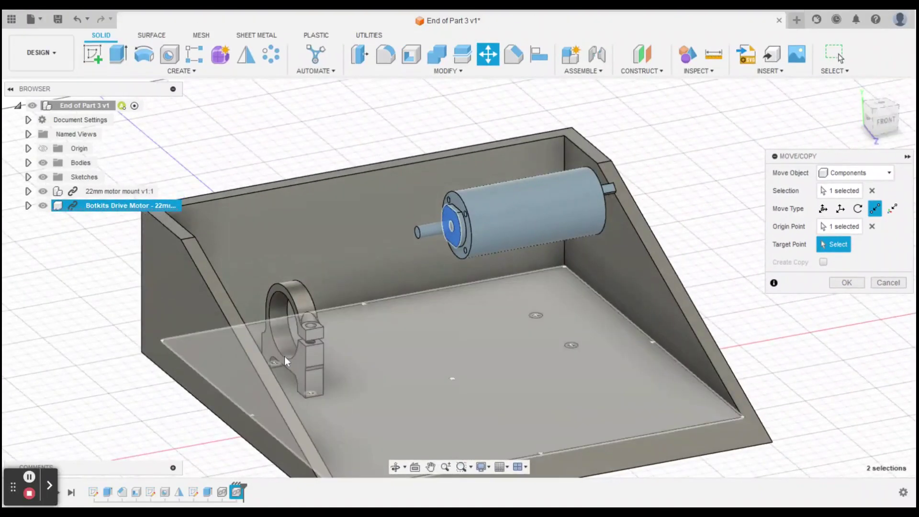
scroll(301, 369, "up", 5)
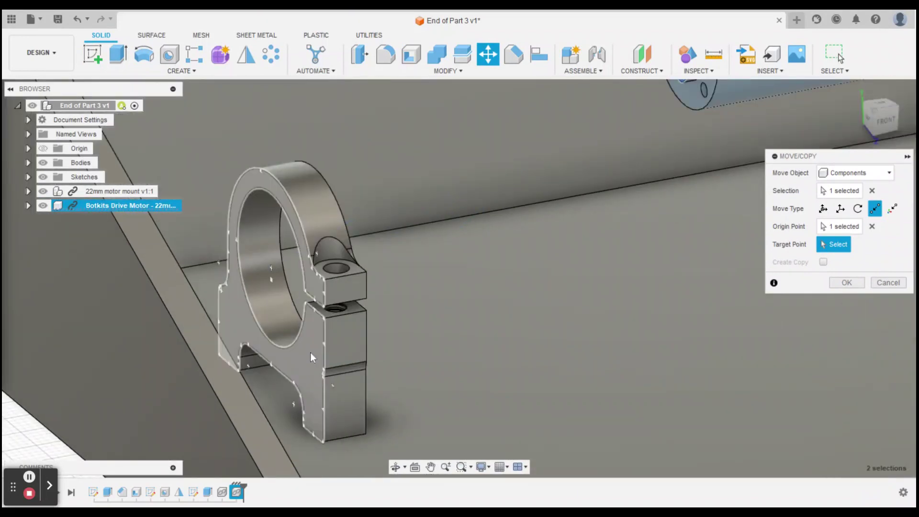
scroll(520, 311, "down", 4)
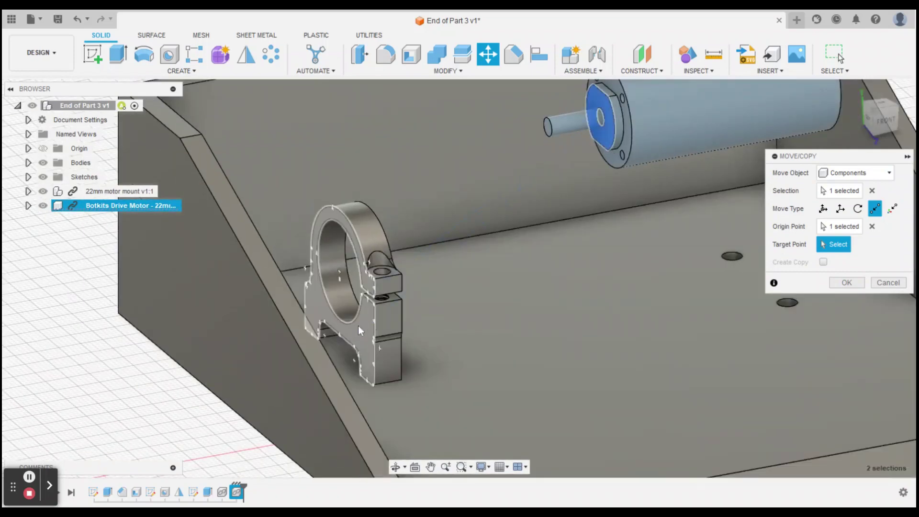
scroll(358, 326, "up", 3)
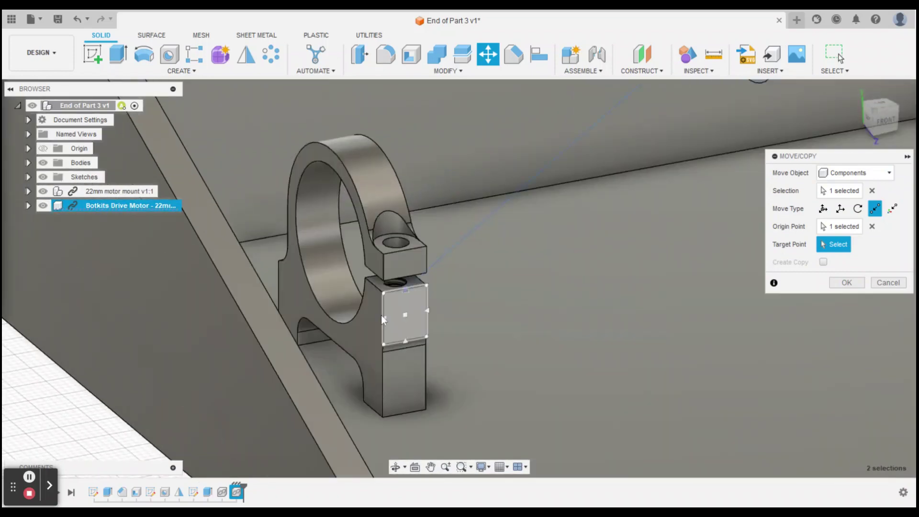
left_click(366, 330)
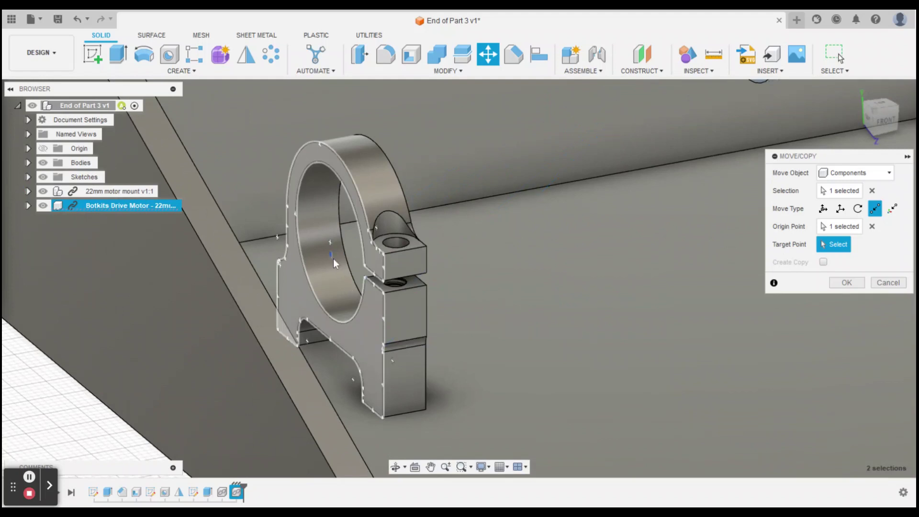
scroll(333, 258, "up", 4)
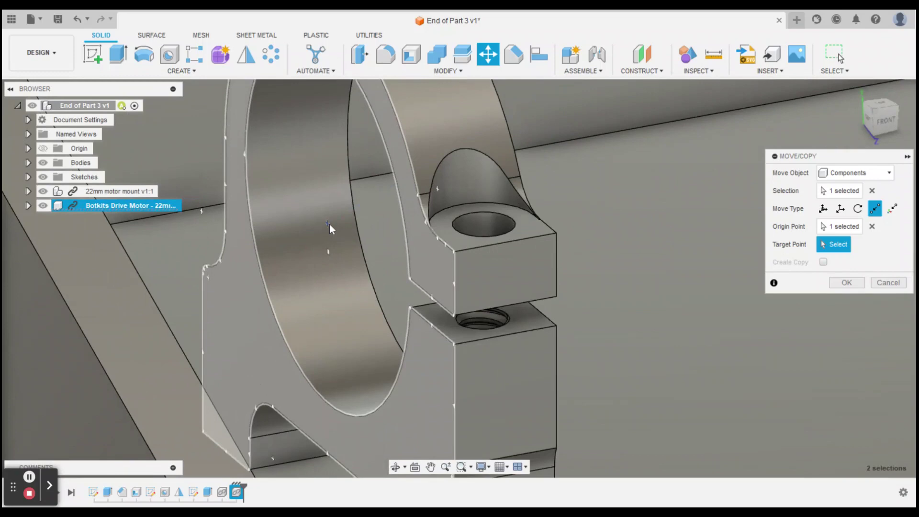
left_click(330, 224)
scroll(346, 285, "down", 5)
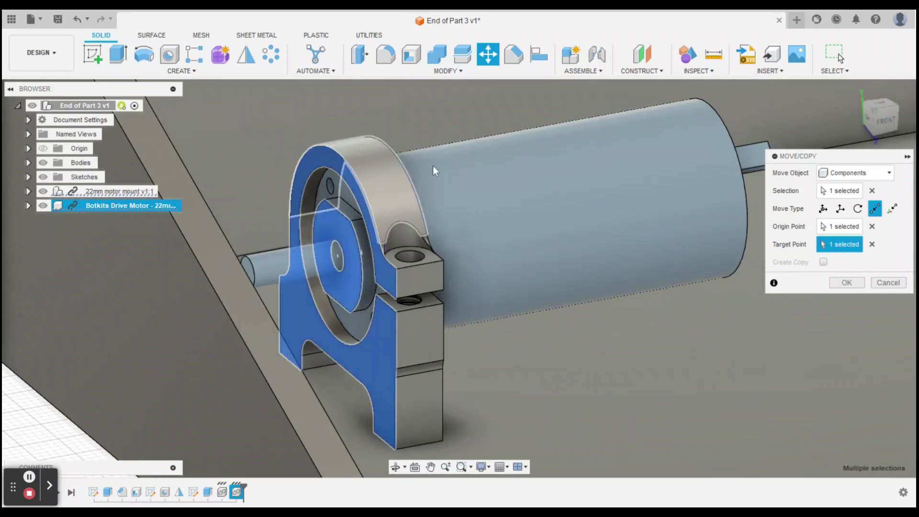
- Free Move the motor -6 mm along X so its front end passes through the mount ring, and accept the move
scroll(383, 267, "down", 3)
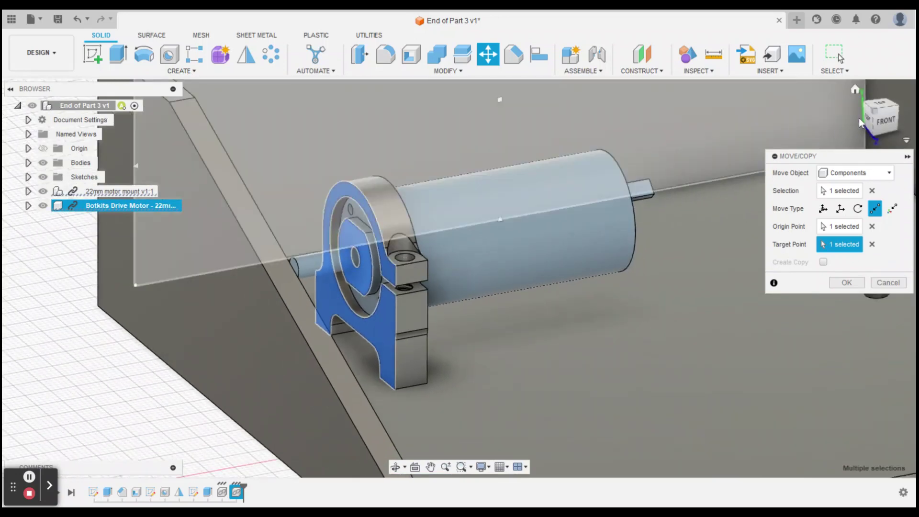
left_click(881, 113)
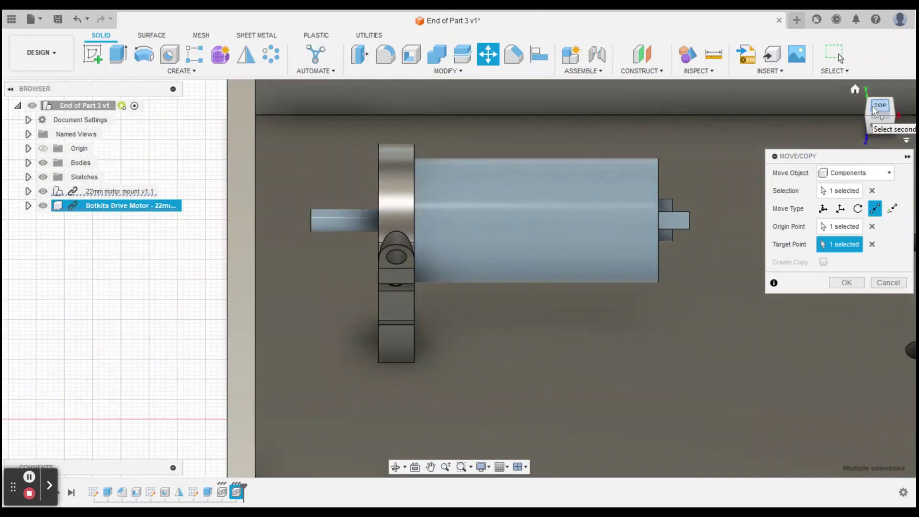
left_click(879, 126)
middle_click_drag(458, 277, 545, 194, "shift")
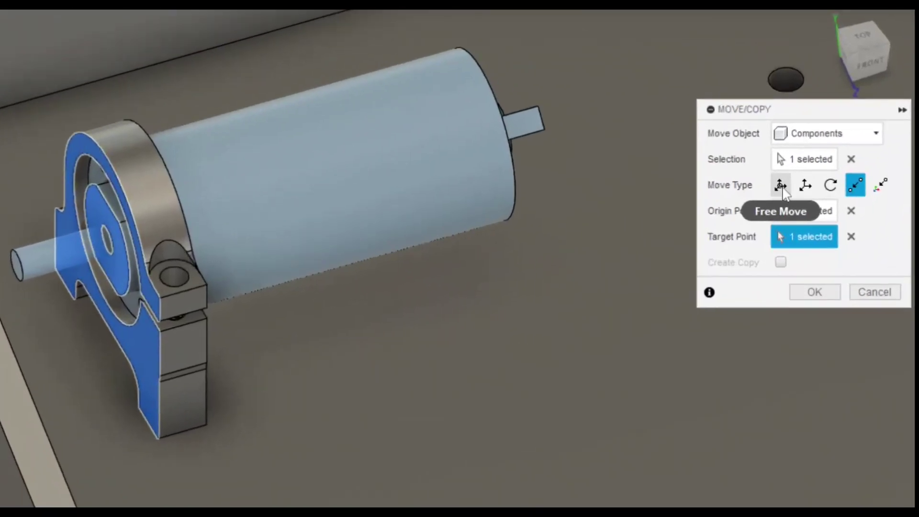
left_click(817, 206)
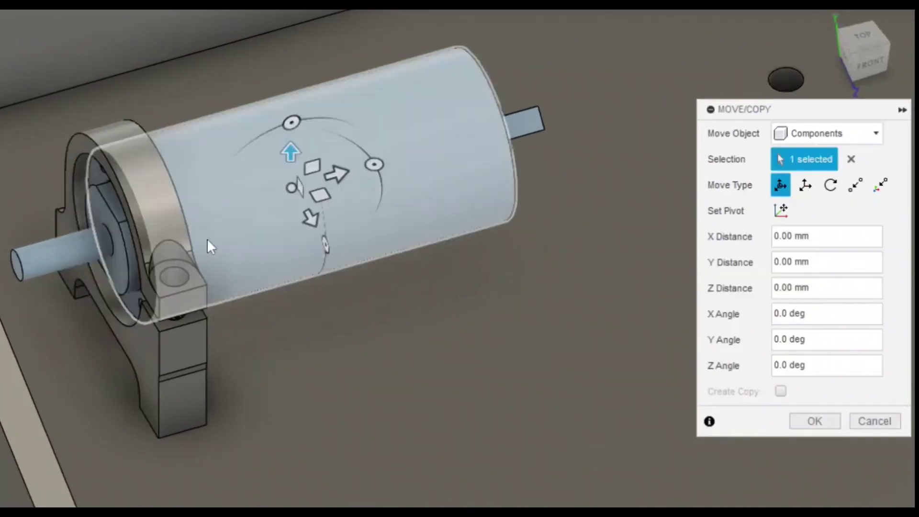
left_click_drag(338, 177, 293, 189)
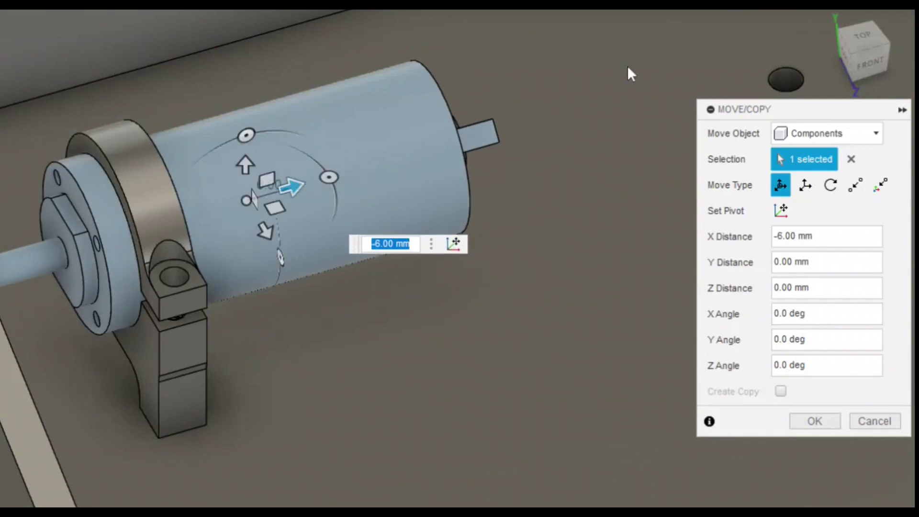
left_click(874, 50)
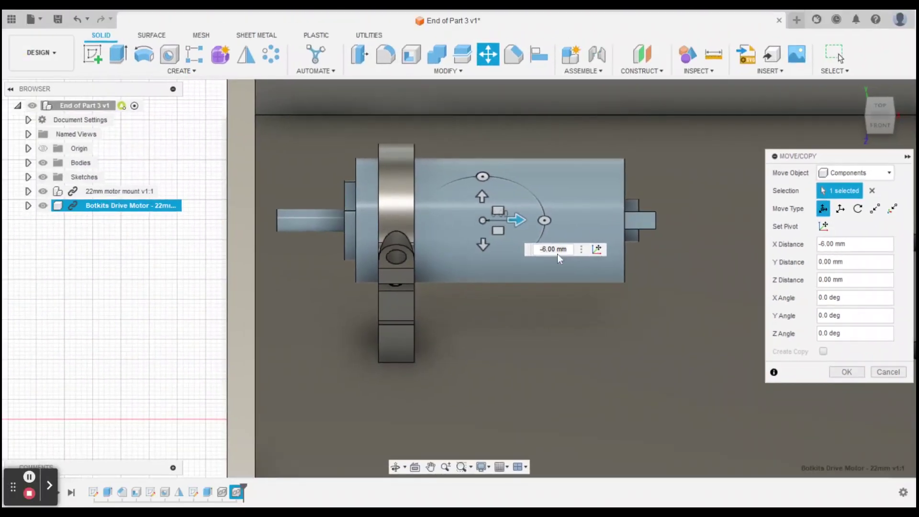
left_click(846, 372)
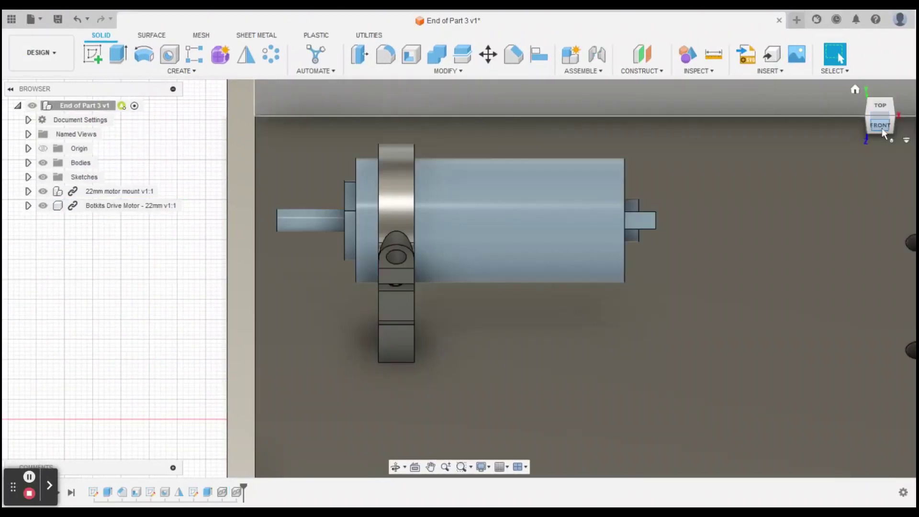
- Insert the banebots 4mm hub from the Robot Parts project into the current design
mouse_move(881, 128)
left_mouse_down()
mouse_move(882, 107)
mouse_move(904, 110)
mouse_move(300, 266)
mouse_move(324, 242)
left_mouse_up()
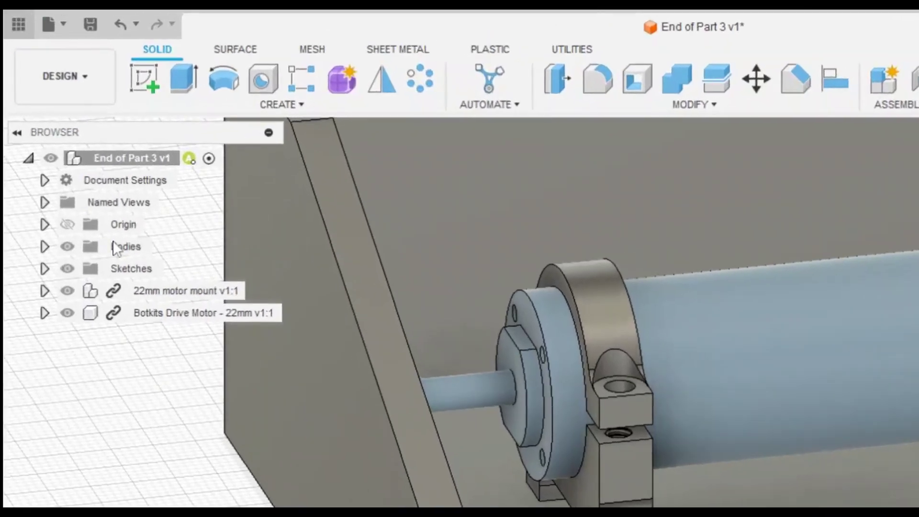
left_click(18, 24)
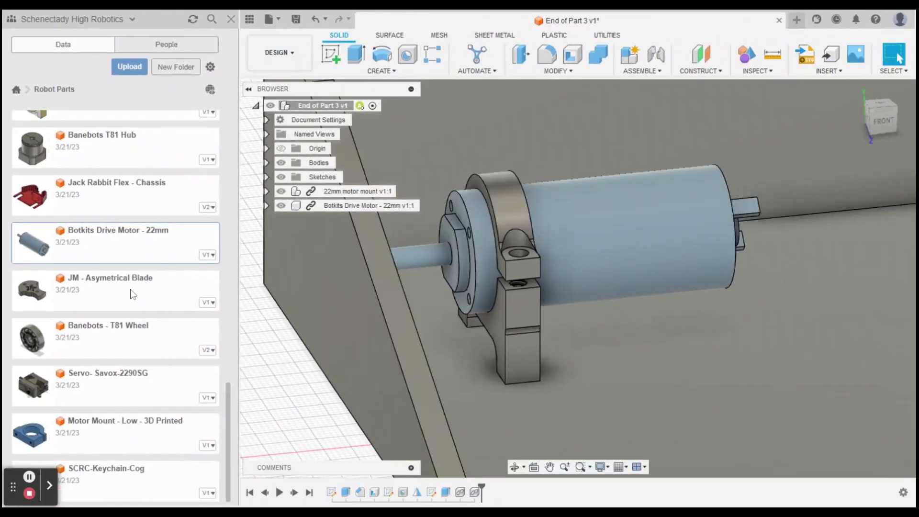
scroll(138, 296, "up", 10)
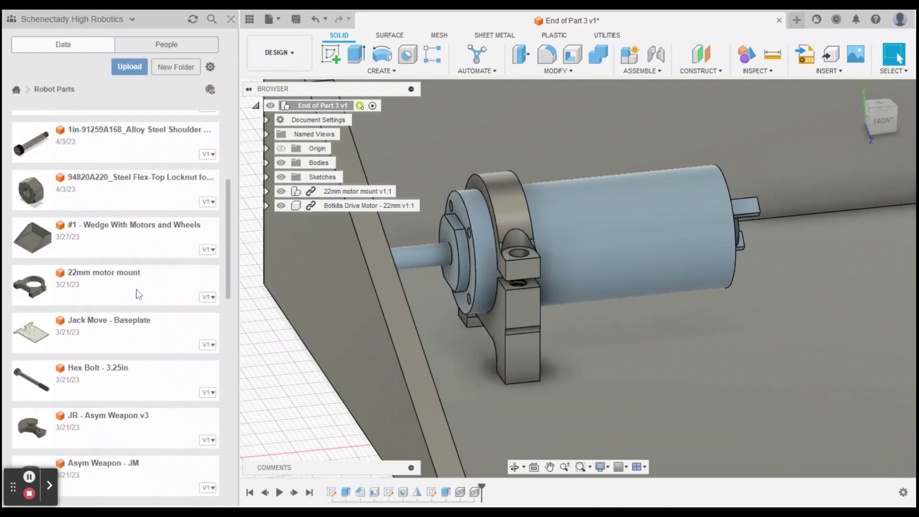
scroll(137, 294, "up", 5)
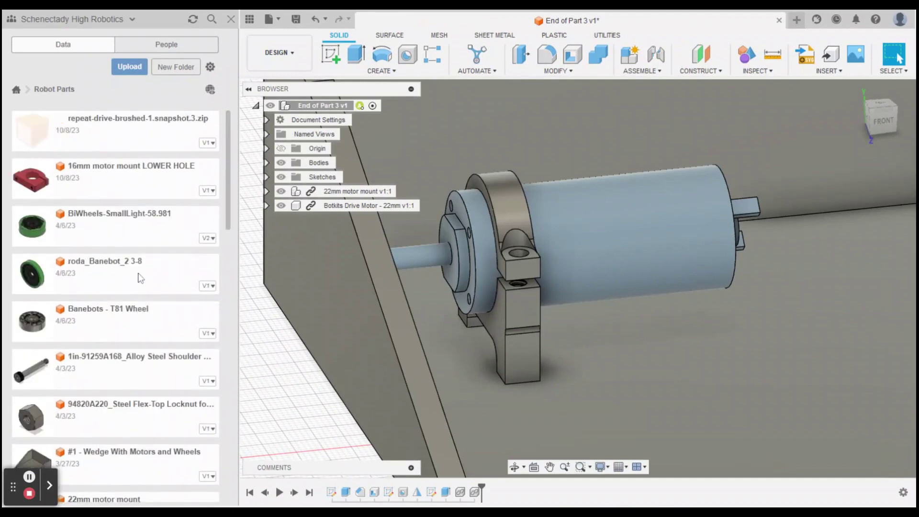
scroll(127, 271, "down", 5)
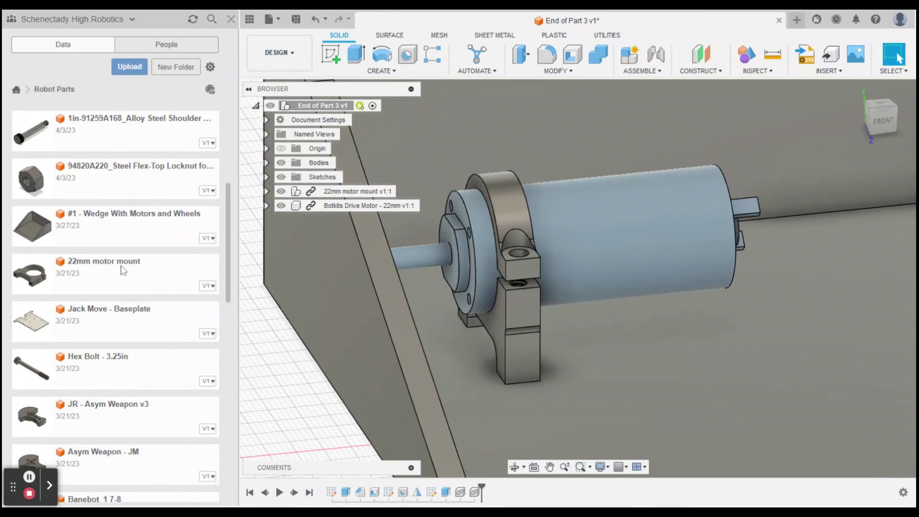
scroll(122, 260, "down", 10)
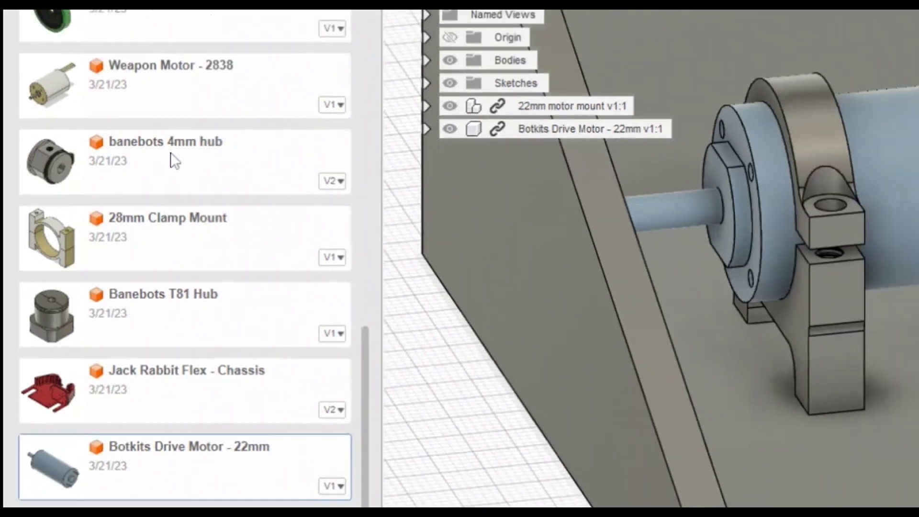
right_click(208, 129)
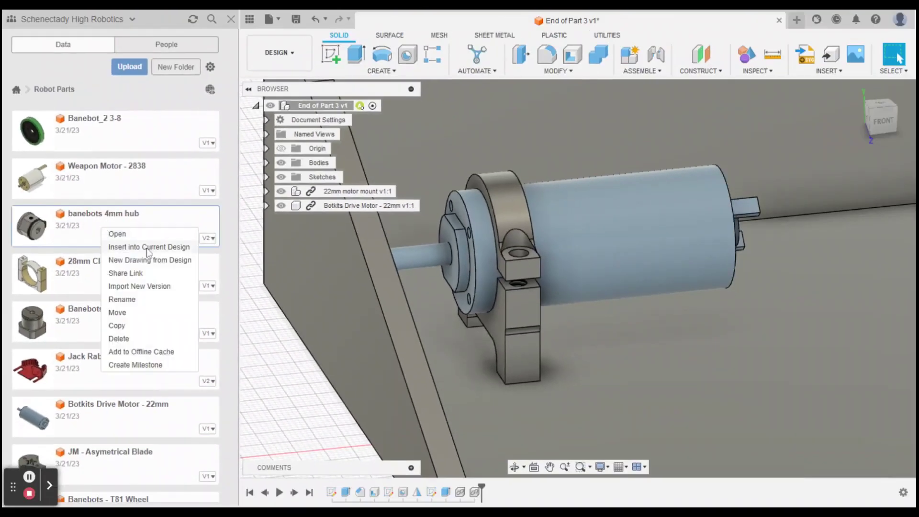
left_click(148, 246)
- Raise the inserted banebots 4mm hub 65 mm along the Y axis, clear of the chassis floor
scroll(377, 285, "down", 5)
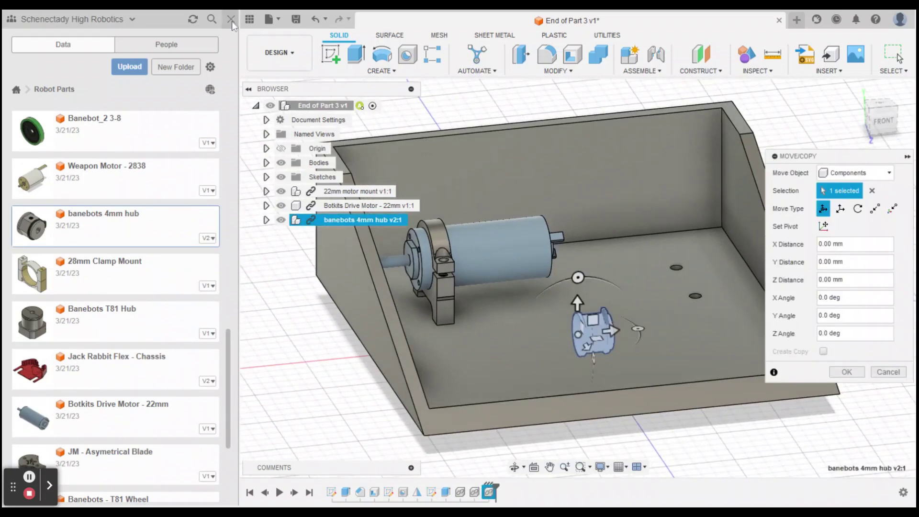
left_click(248, 15)
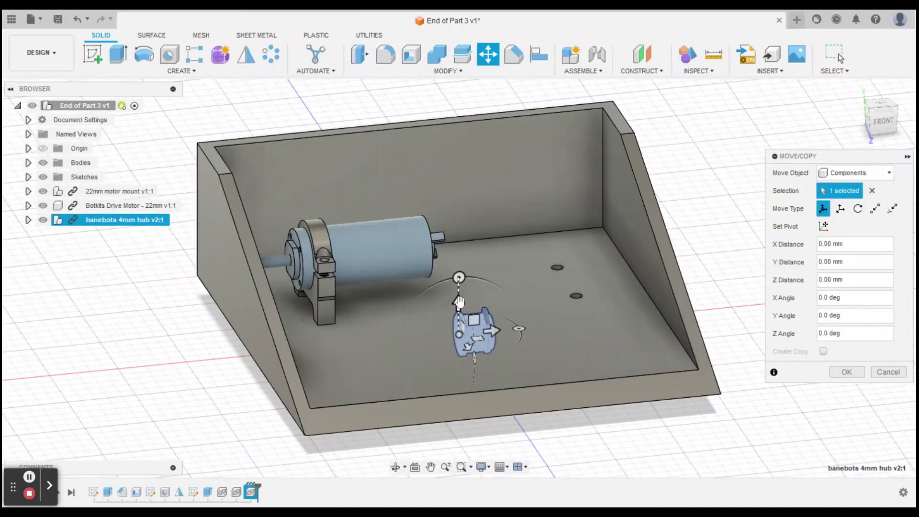
left_click_drag(458, 301, 447, 128)
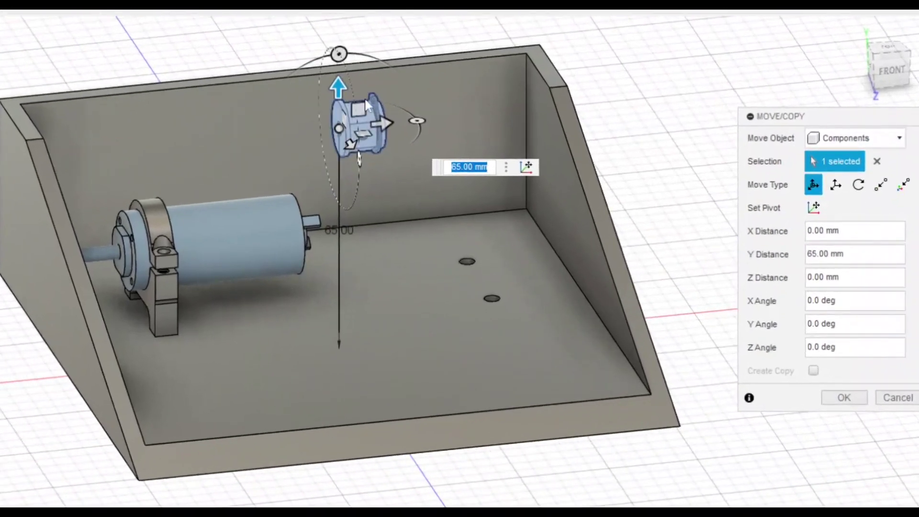
- Rotate the hub 180 degrees about the Y axis so it faces the opposite way along the motor shaft direction
scroll(363, 96, "up", 3)
left_click_drag(882, 69, 746, 77)
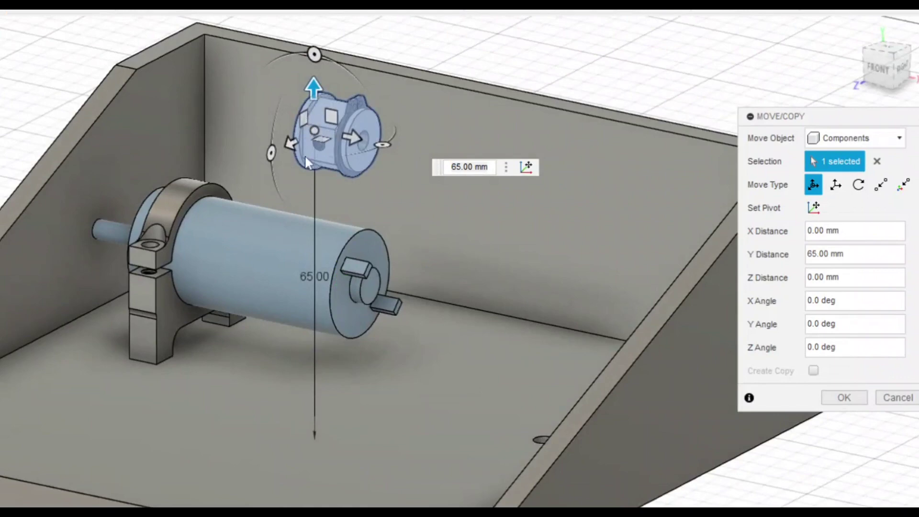
scroll(306, 158, "up", 5)
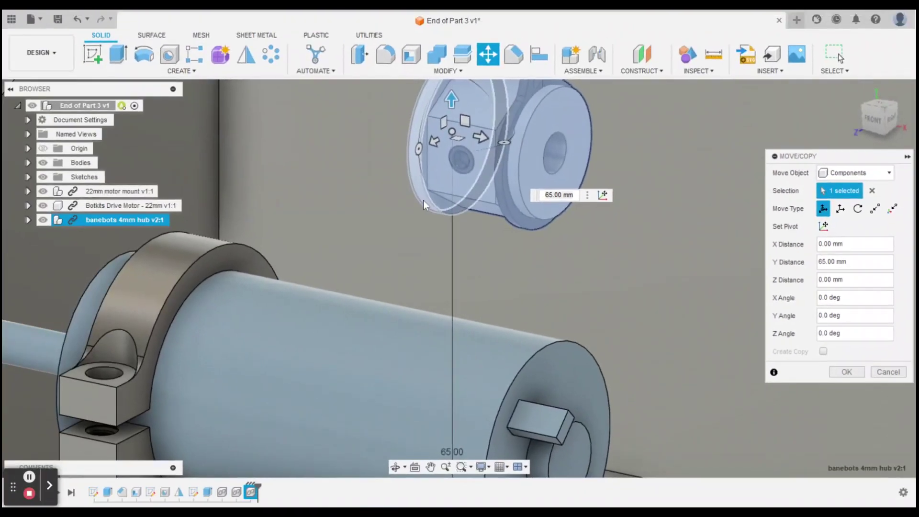
scroll(434, 206, "down", 5)
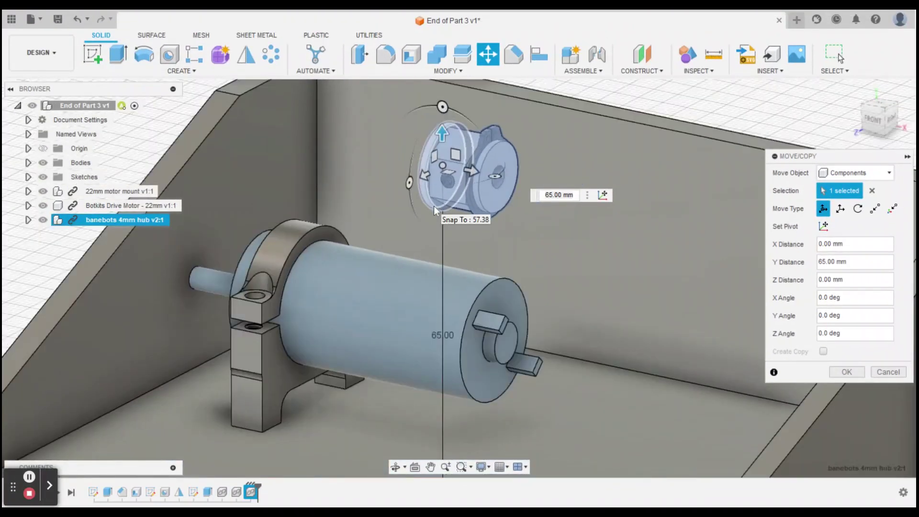
left_click(871, 120)
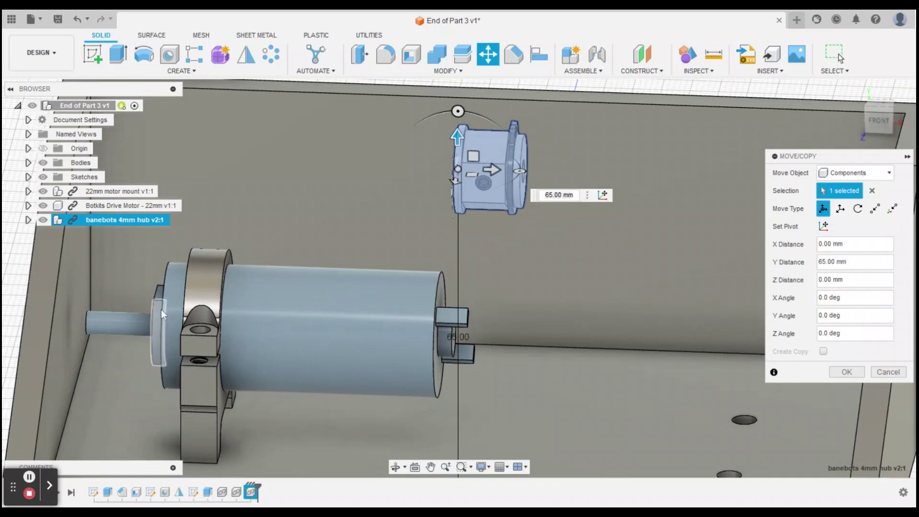
scroll(392, 294, "down", 2)
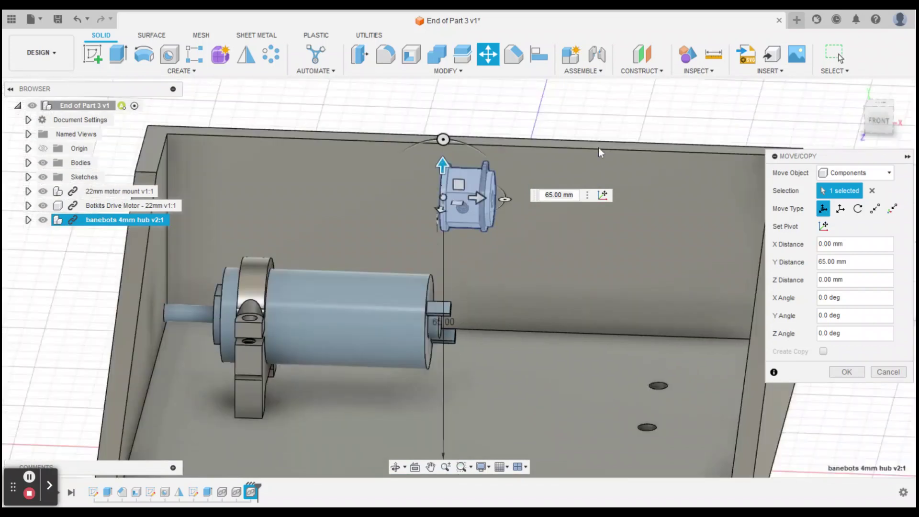
left_click(881, 105)
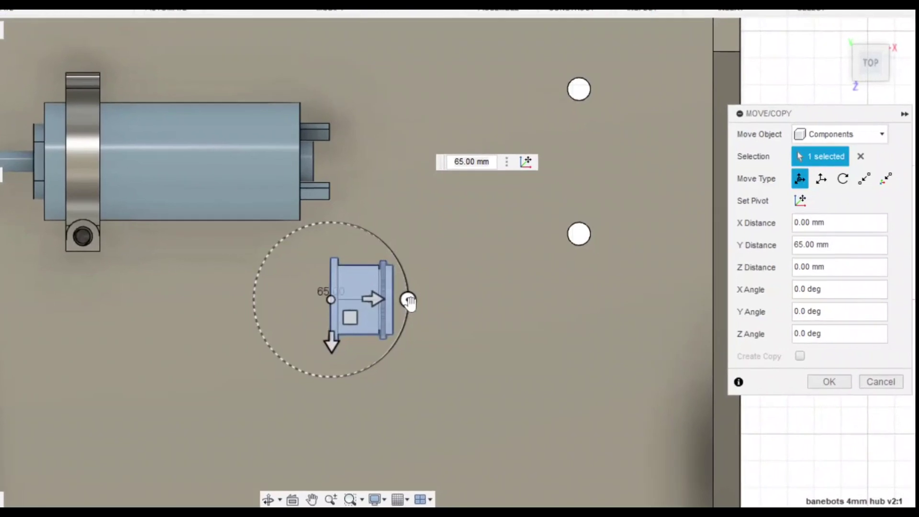
left_click_drag(409, 301, 288, 299)
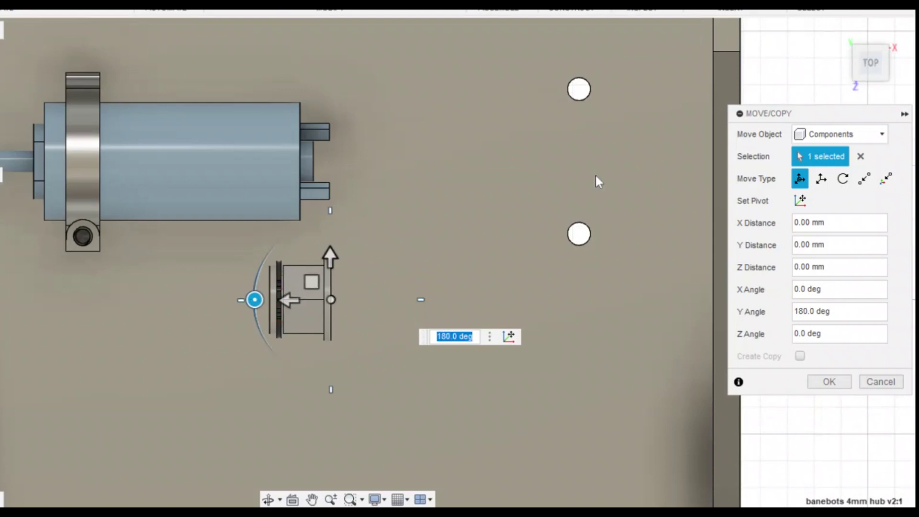
- Switch the hub's move type to Point to Point and pick the bore center on its flat round end face as origin
left_click(837, 57)
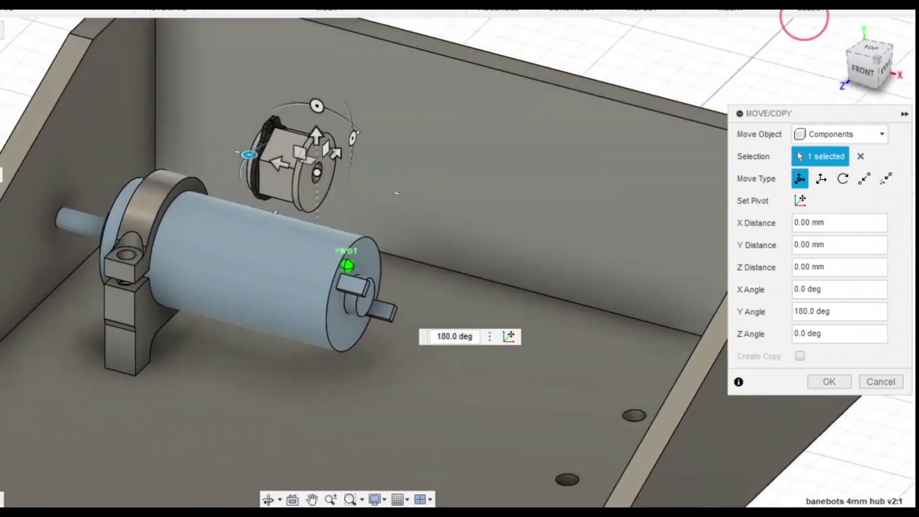
mouse_move(804, 17)
left_mouse_down()
mouse_move(739, 24)
mouse_move(761, 17)
left_mouse_up()
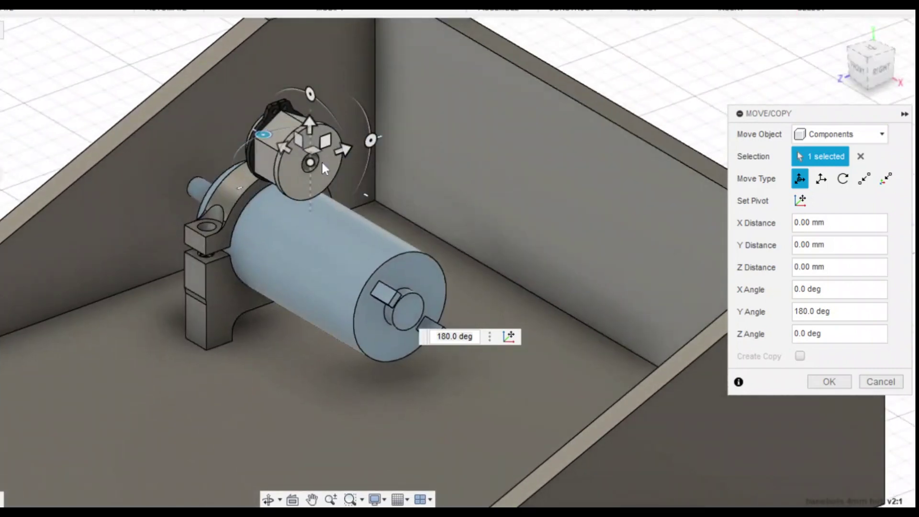
left_click(870, 180)
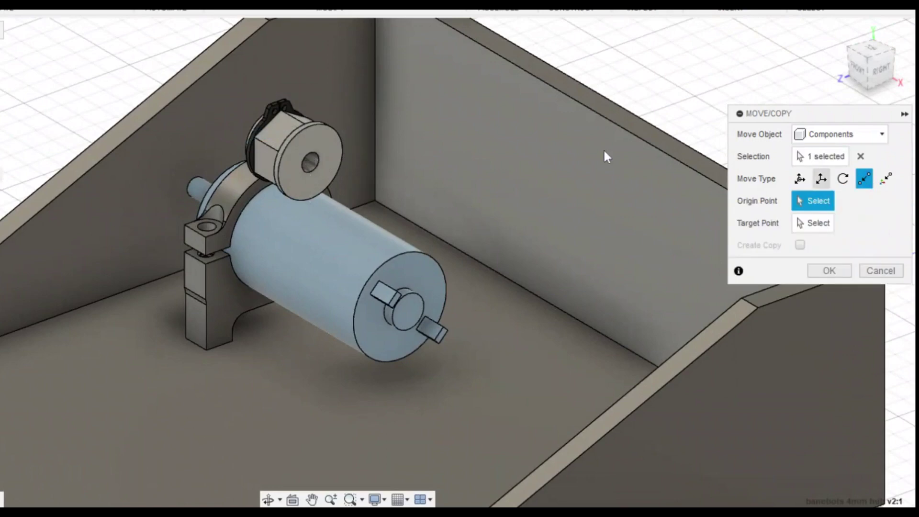
scroll(303, 189, "up", 2)
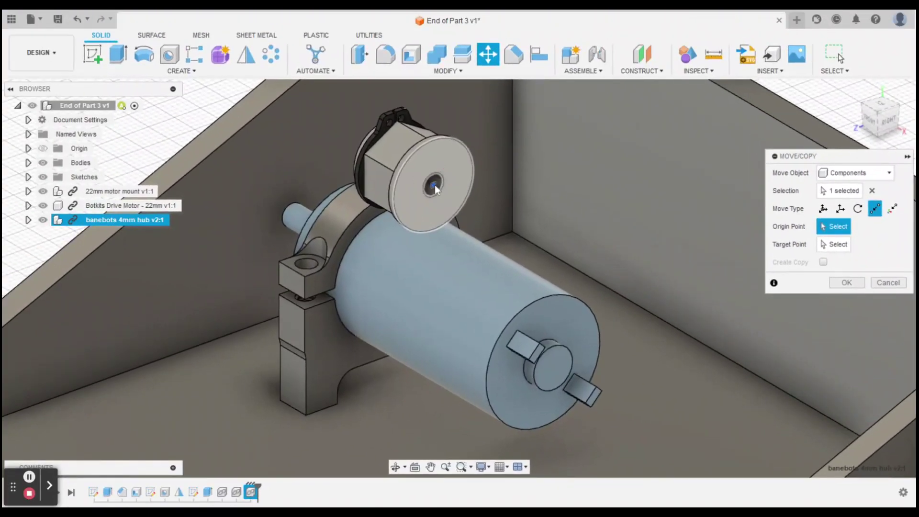
left_click(434, 188)
- Pick the shaft hole's center on the drive motor's front face as the hub's target point and accept the move
scroll(426, 283, "down", 5)
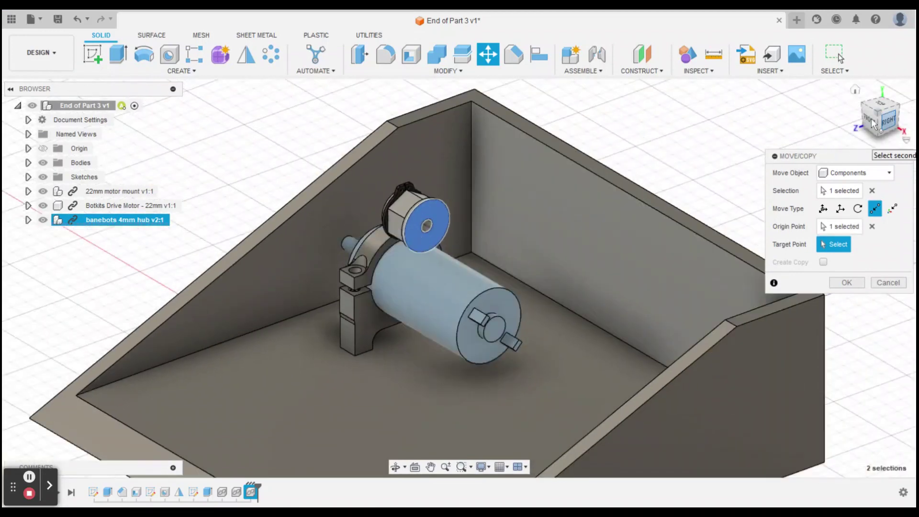
left_click(868, 122)
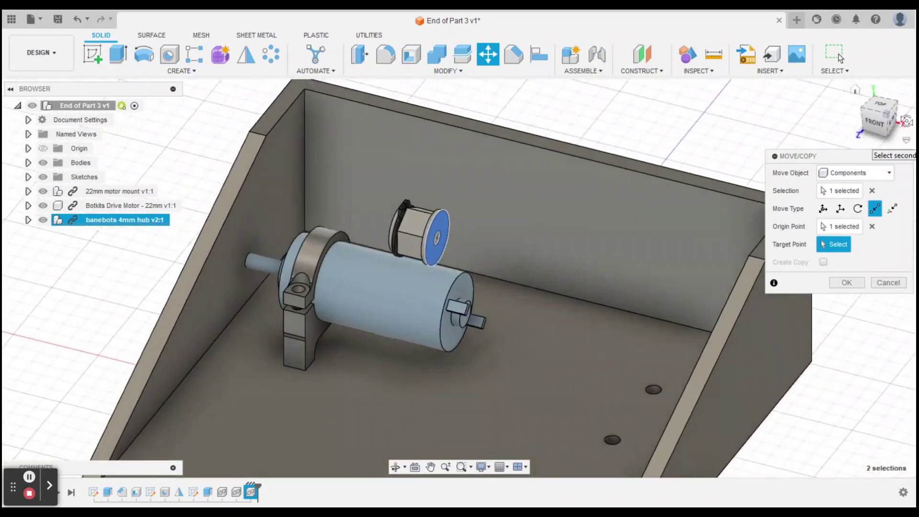
left_click(866, 116)
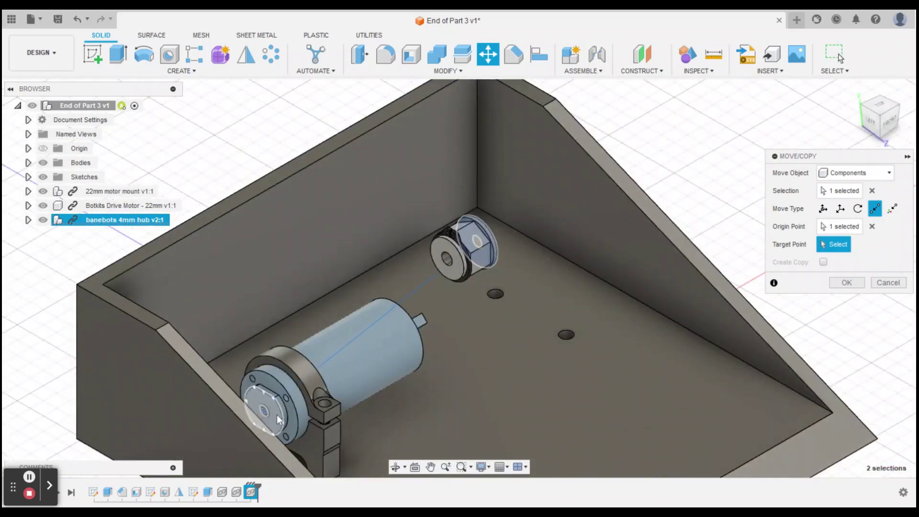
scroll(277, 414, "up", 3)
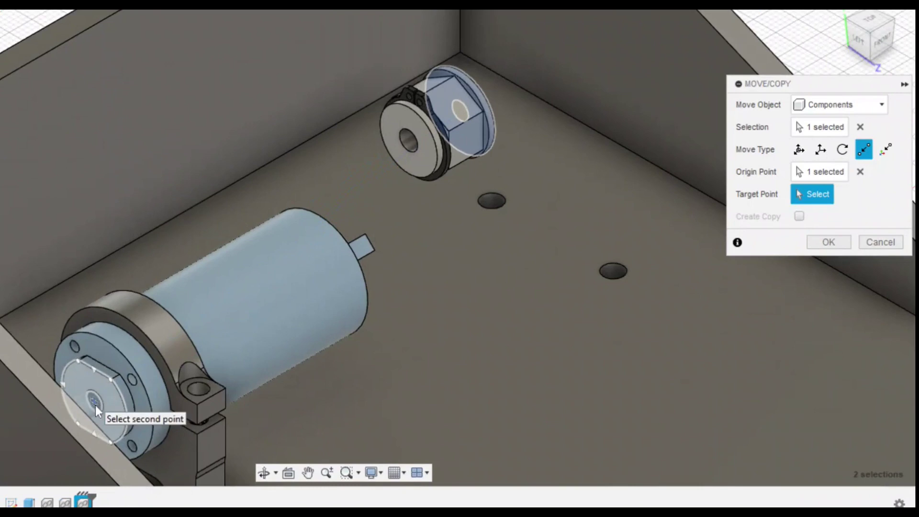
left_click(97, 404)
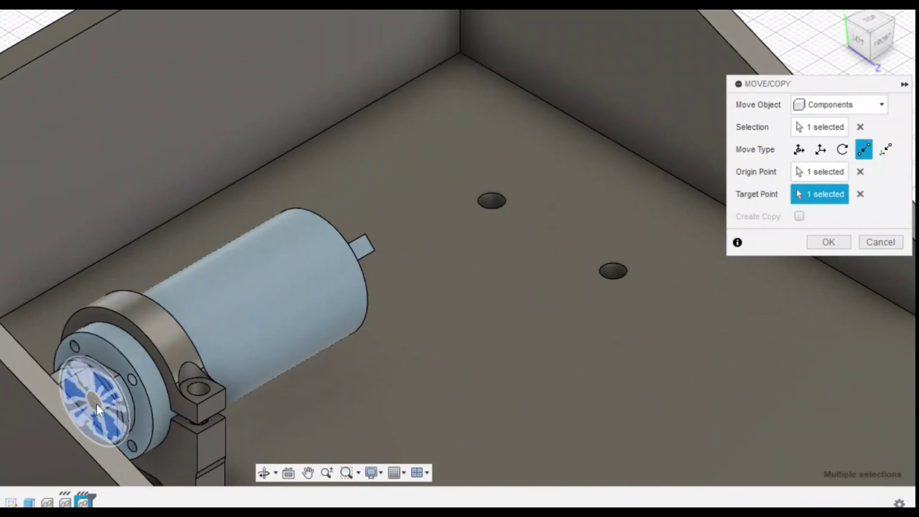
scroll(295, 344, "down", 3)
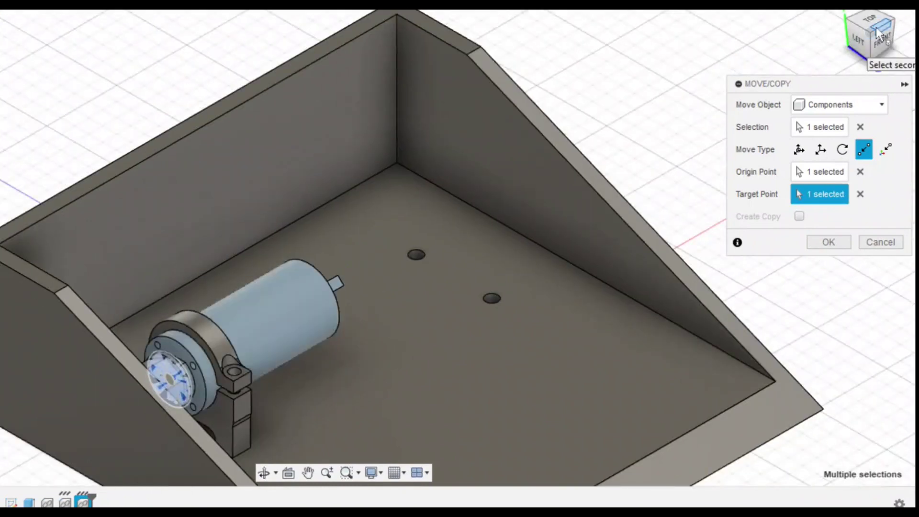
left_click(889, 39)
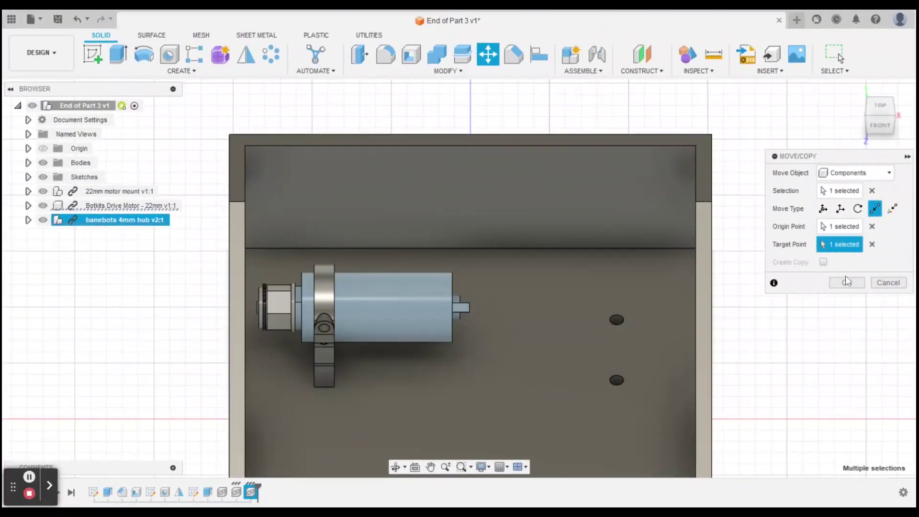
left_click(837, 283)
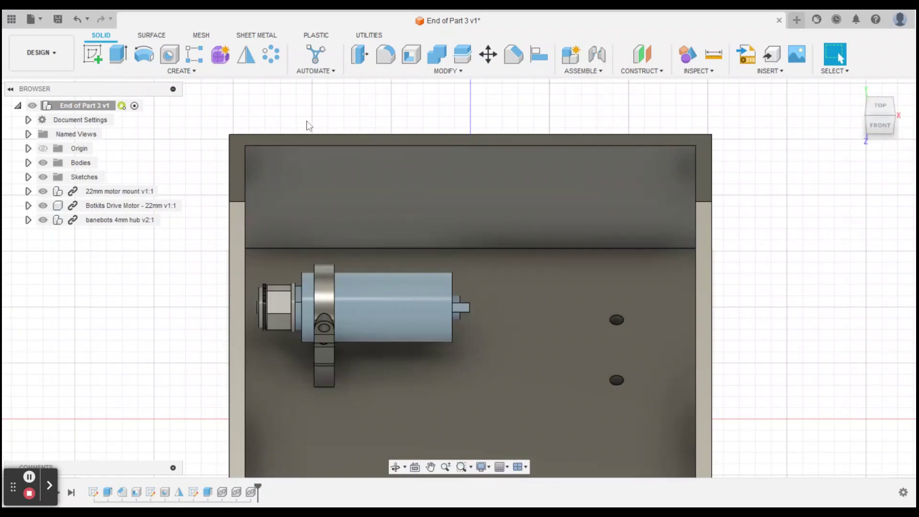
- Insert the Banebot_2 3-8 wheel from the Robot Parts folder into the current design
left_click(11, 19)
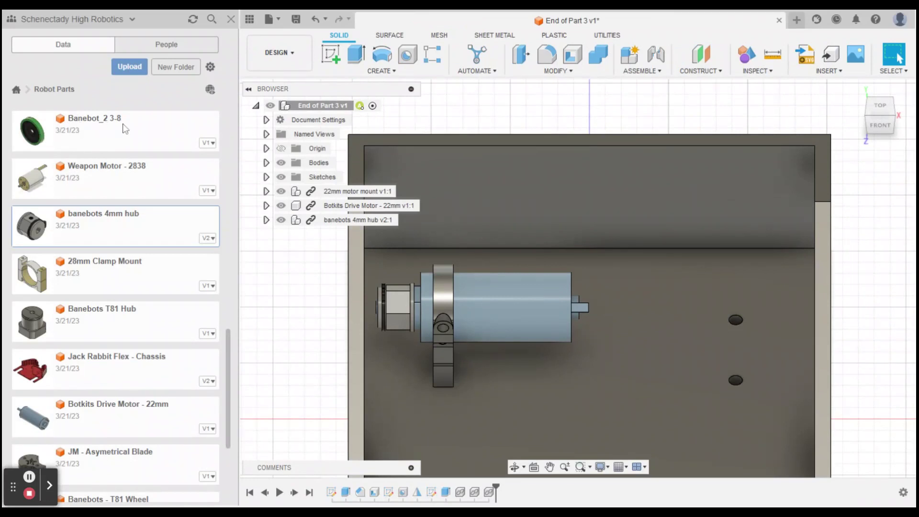
scroll(106, 160, "up", 10)
scroll(111, 157, "down", 9)
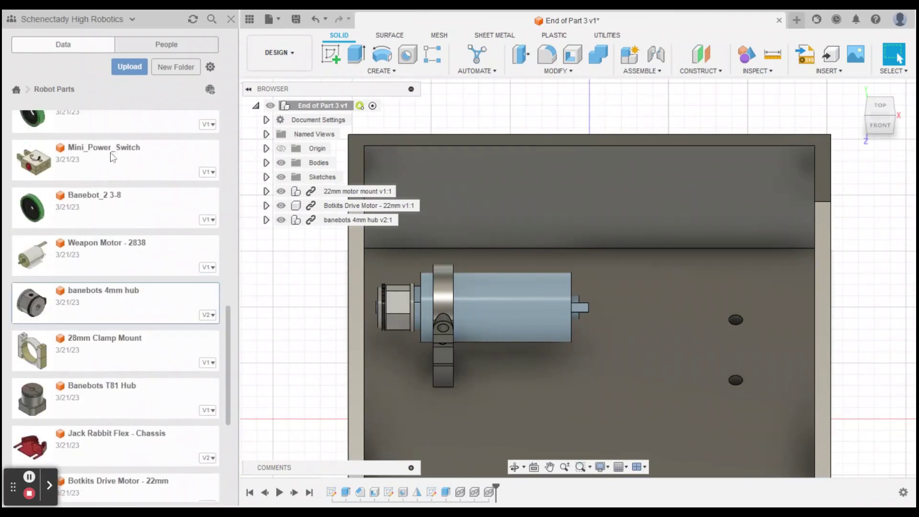
scroll(111, 157, "up", 10)
scroll(111, 156, "down", 10)
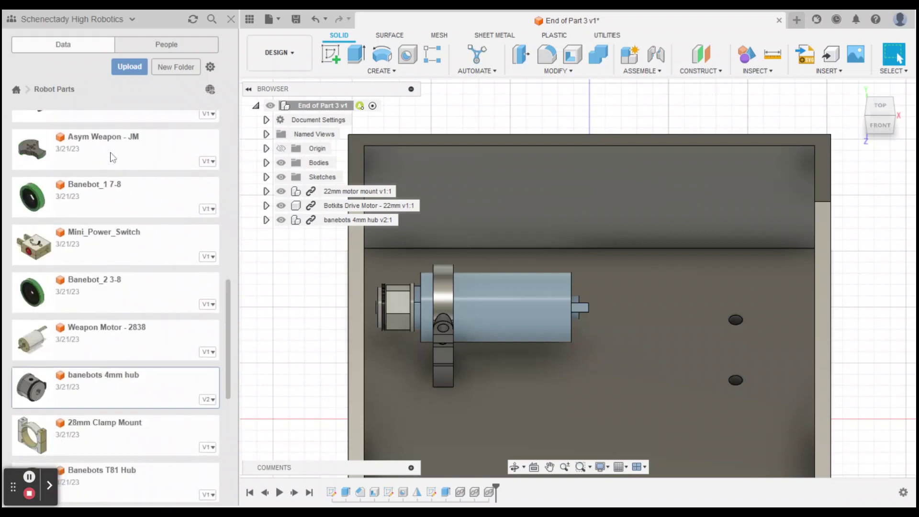
scroll(115, 306, "up", 8)
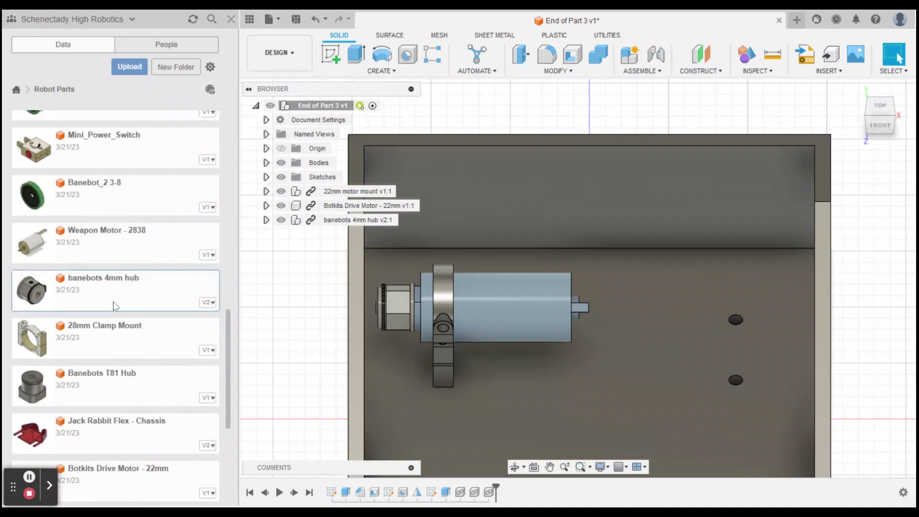
scroll(116, 303, "down", 4)
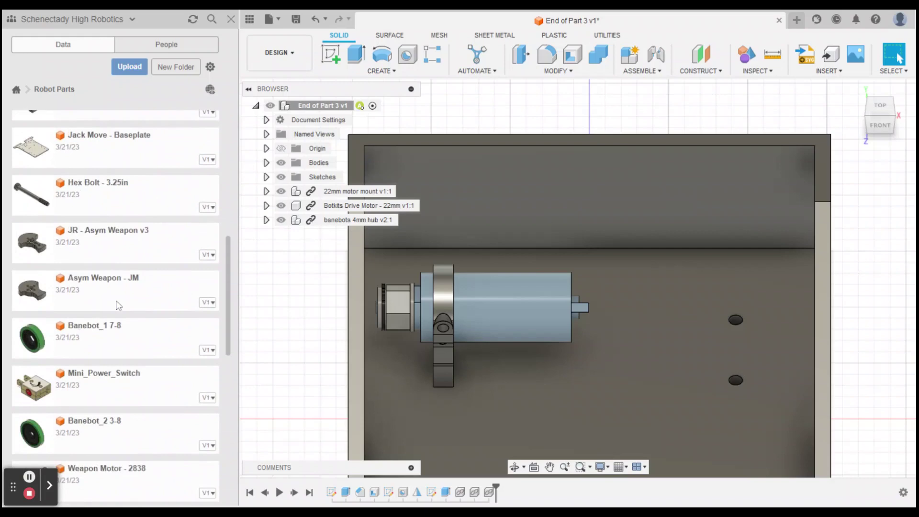
scroll(117, 303, "down", 5)
scroll(137, 315, "down", 5)
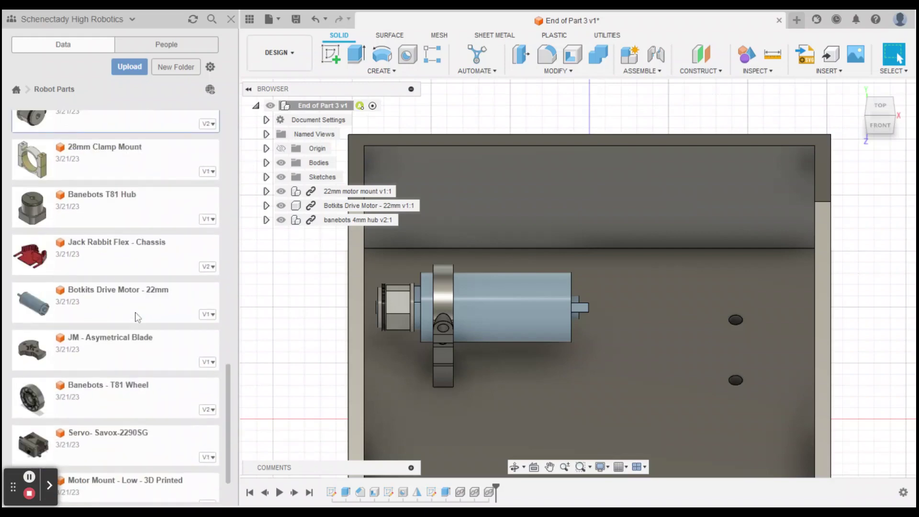
scroll(137, 315, "up", 5)
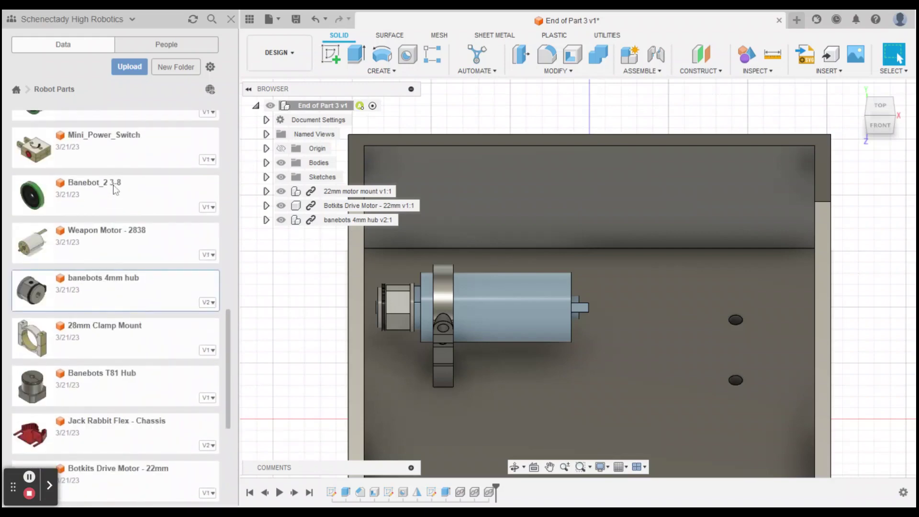
right_click(115, 189)
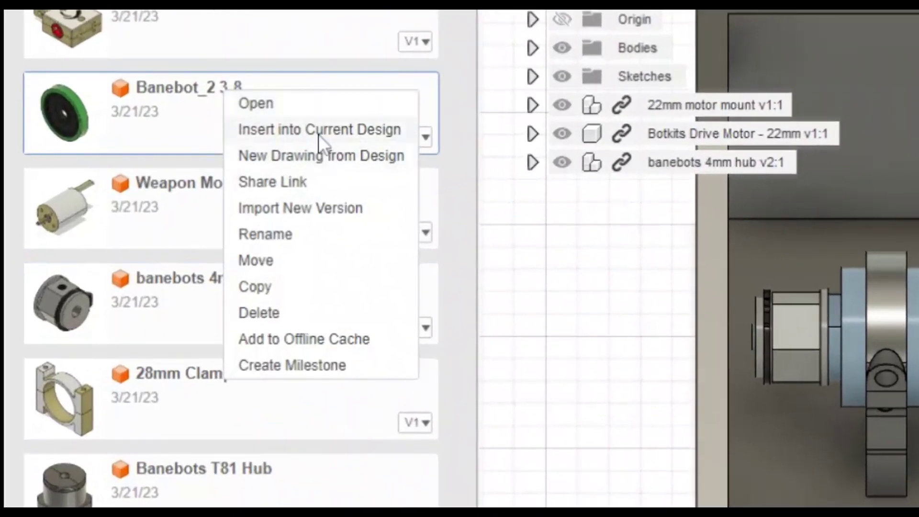
left_click(159, 204)
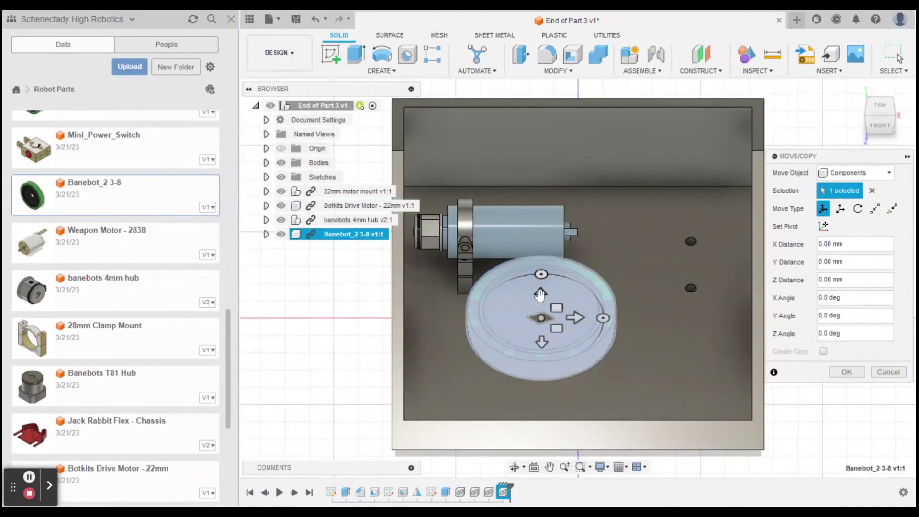
- Raise the inserted wheel 70 mm along the Y axis and rotate it 90 degrees about the Z axis so it stands upright
left_click_drag(539, 294, 540, 174)
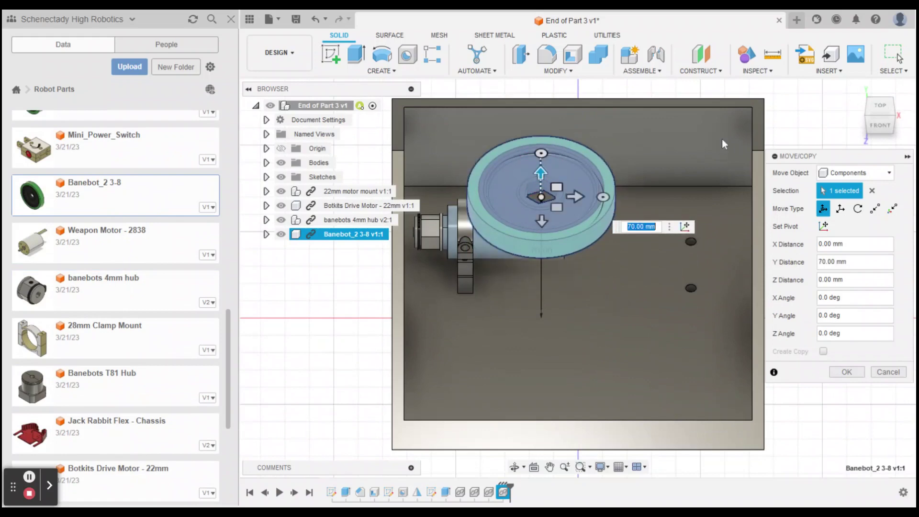
left_click(886, 125)
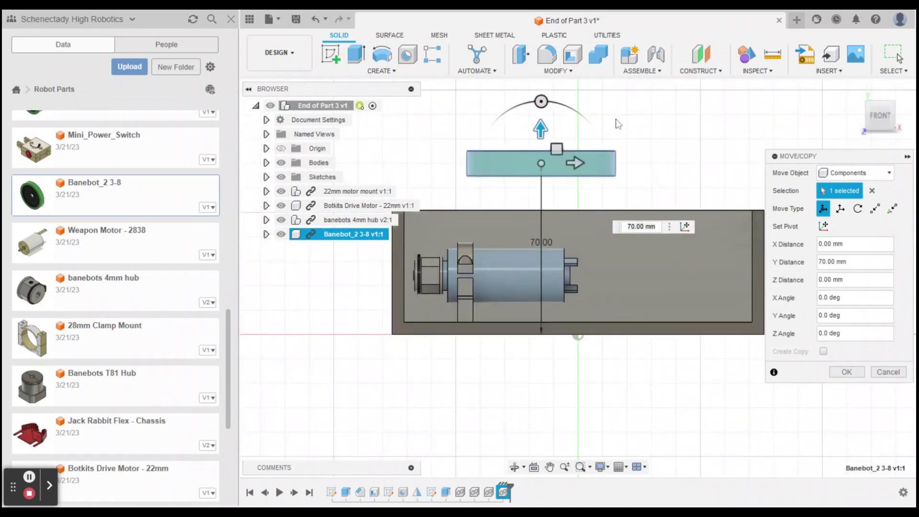
left_click_drag(540, 102, 491, 144)
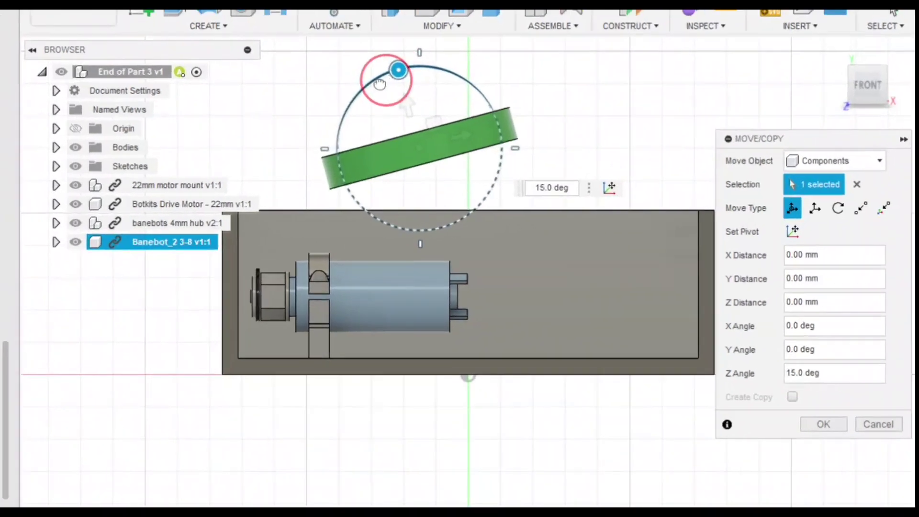
left_click_drag(233, 100, 238, 134)
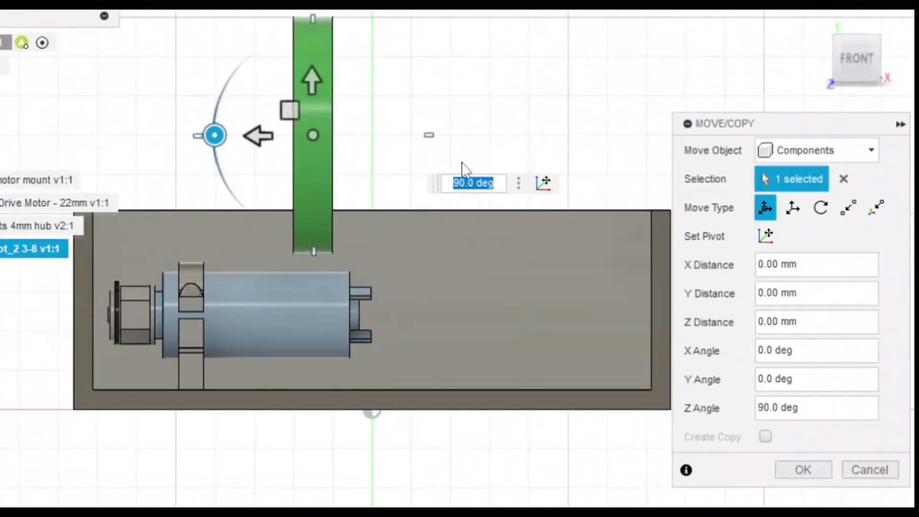
- Switch the wheel's move type to Point to Point and pick the center of its hexagonal bore face as the origin point
left_click(804, 95)
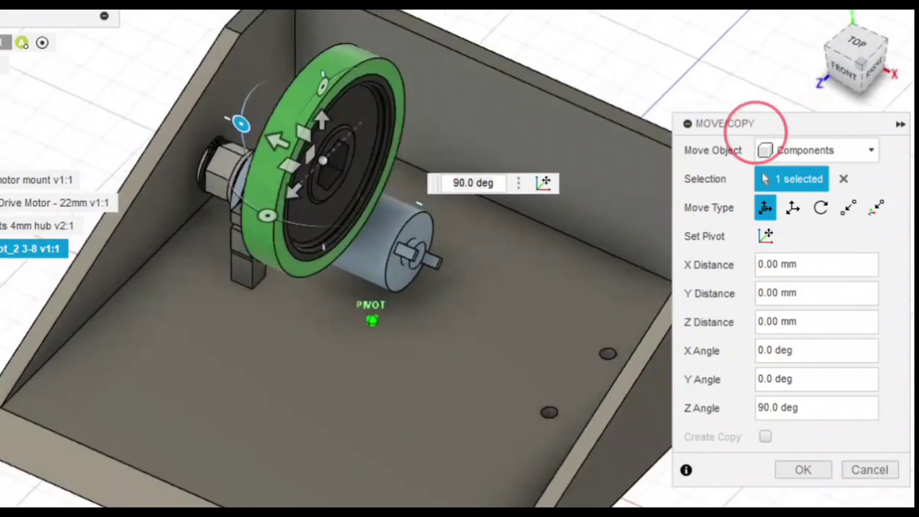
scroll(321, 199, "up", 2)
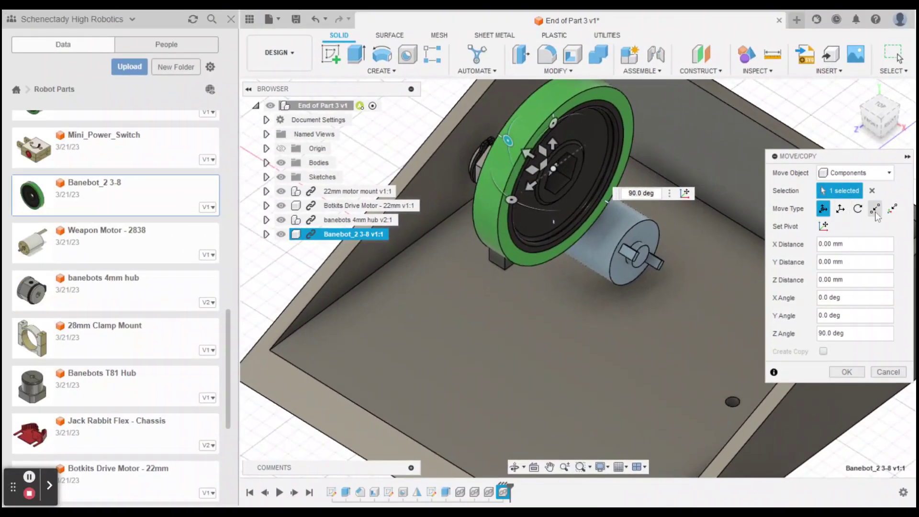
left_click(875, 210)
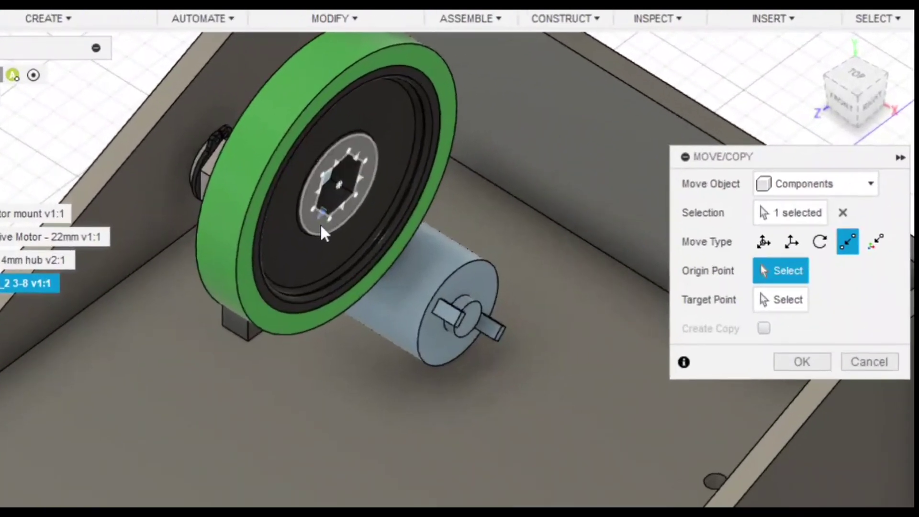
scroll(321, 227, "up", 2)
scroll(316, 311, "up", 2)
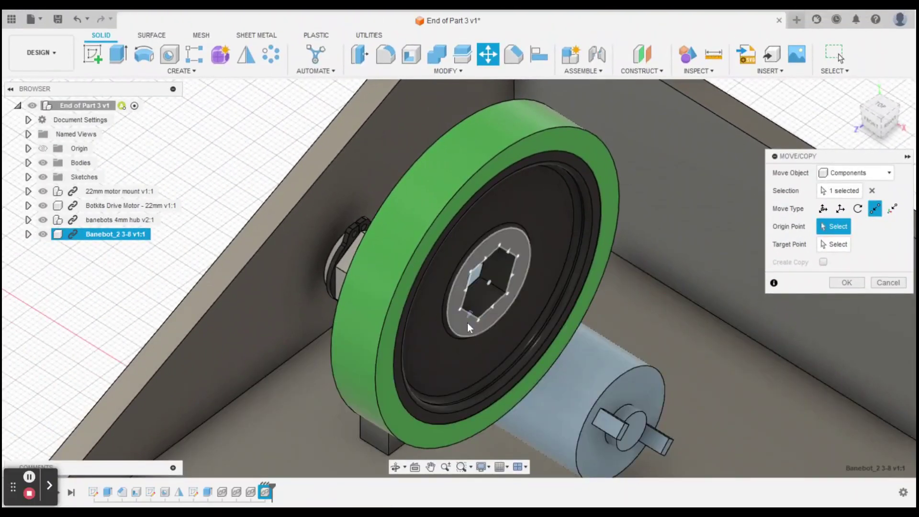
left_click(488, 284)
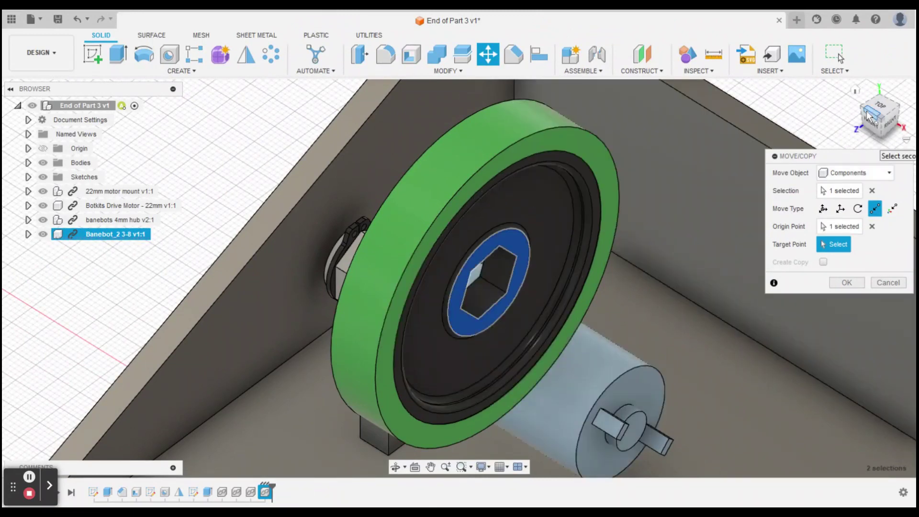
- Pick the hexagon's center on the motor hub's round flange face as the wheel's target point
left_click(863, 107)
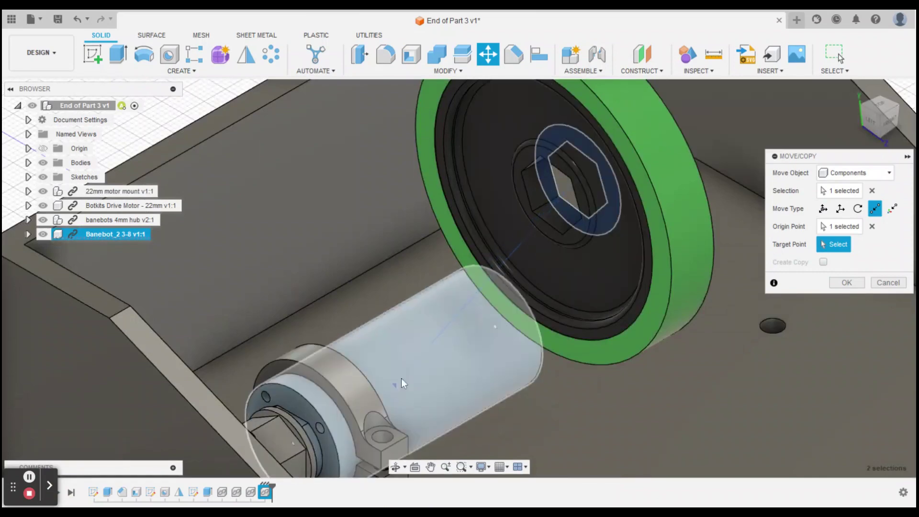
left_click(406, 337)
scroll(335, 332, "up", 3)
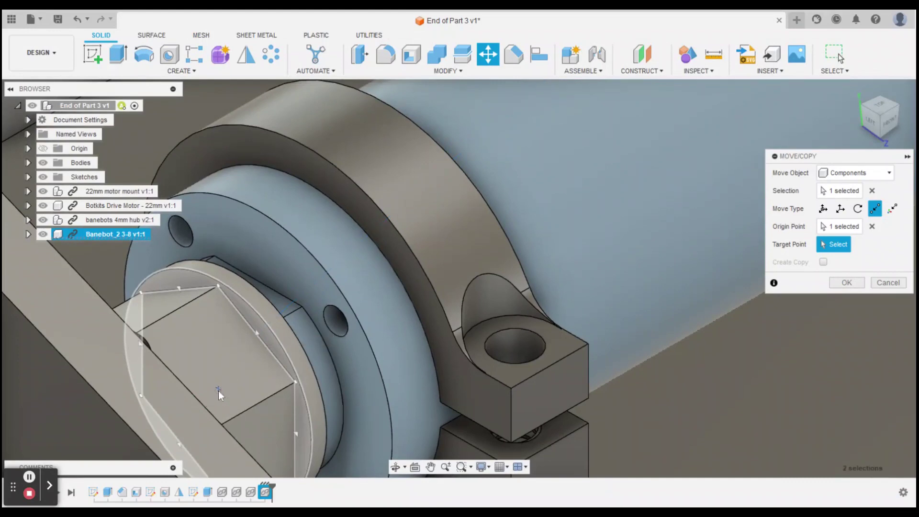
left_click(218, 390)
scroll(308, 358, "down", 5)
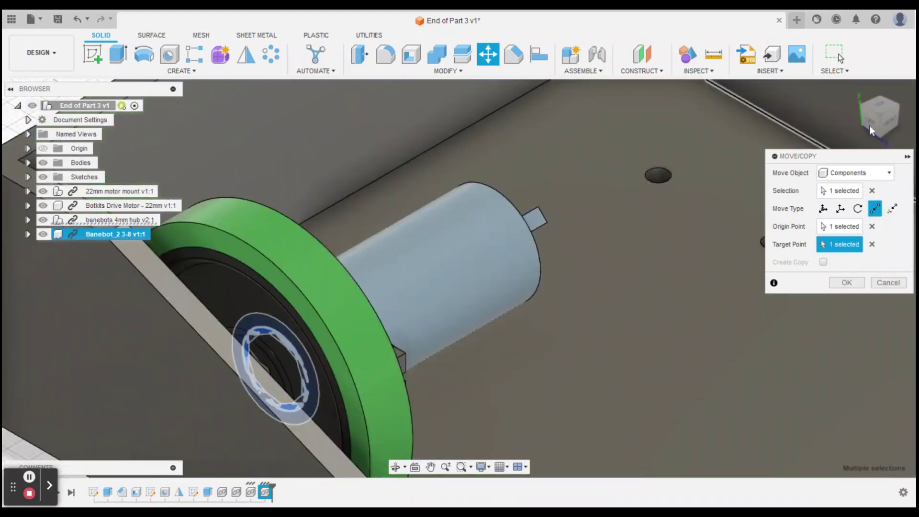
- Inspect how the wheel seats on the 4mm hub from above and up close, and accept the move
left_click(892, 116)
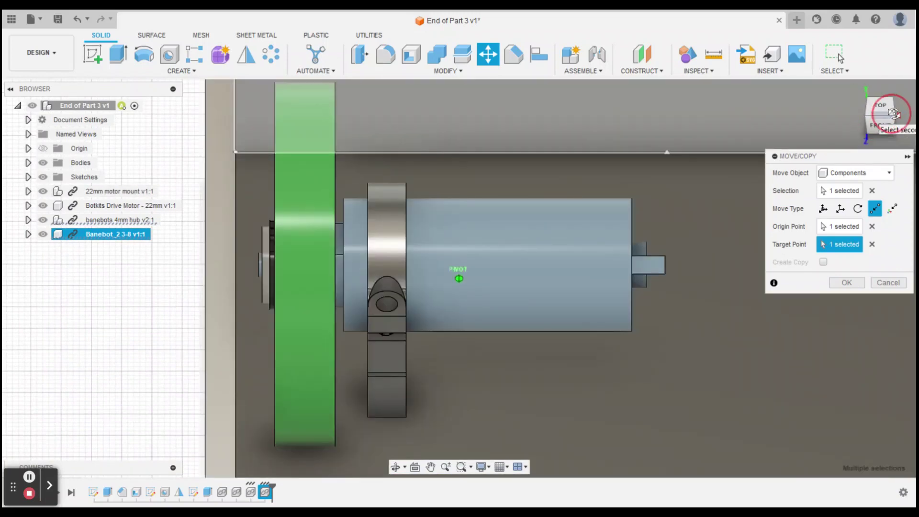
left_click(873, 119)
scroll(271, 366, "up", 6)
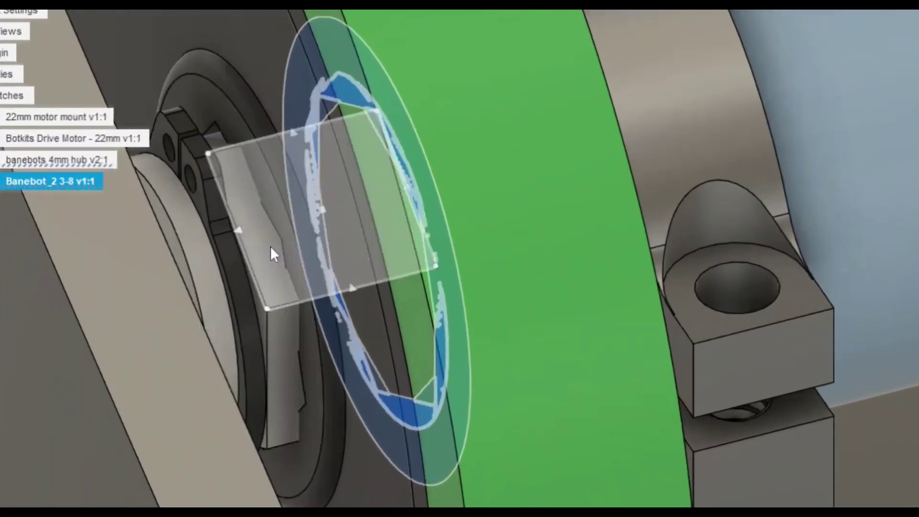
scroll(265, 282, "down", 3)
scroll(277, 248, "down", 4)
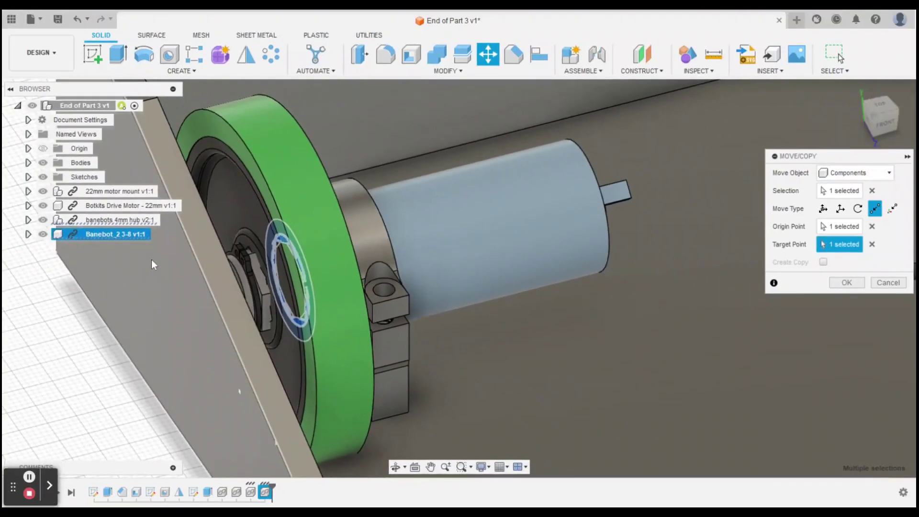
left_click(830, 282)
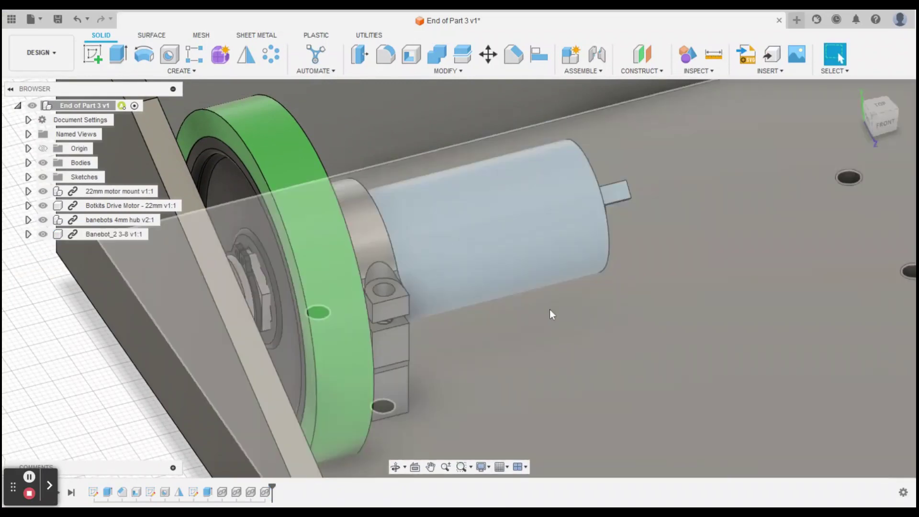
- Expand the design's Bodies folder to reveal the chassis body
scroll(642, 353, "down", 10)
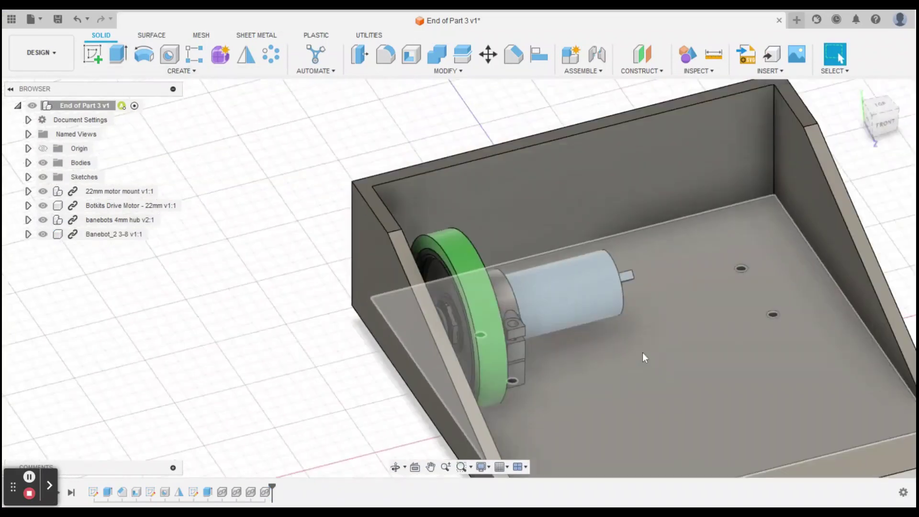
scroll(480, 244, "up", 5)
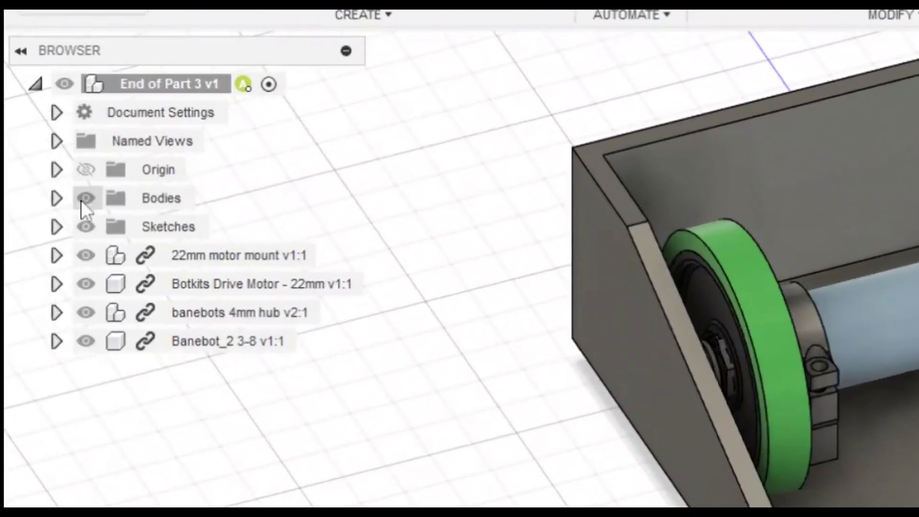
left_click(82, 201)
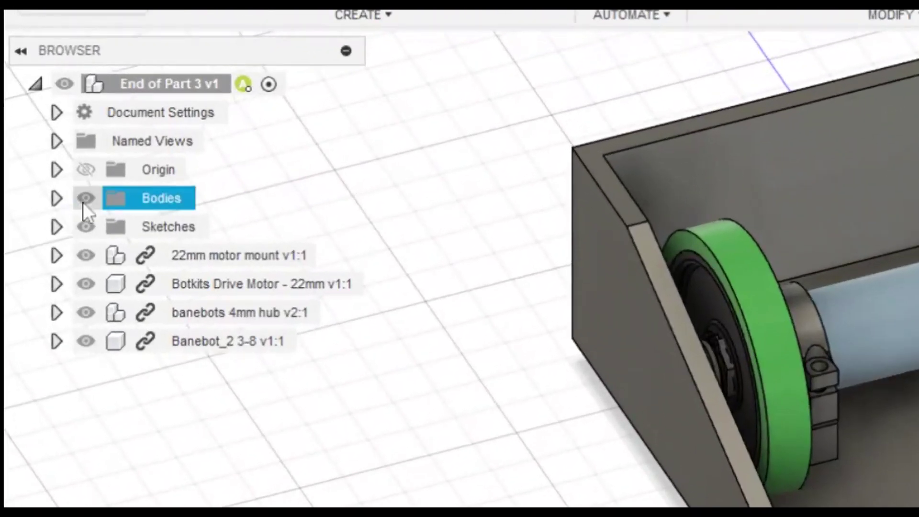
left_click(65, 200)
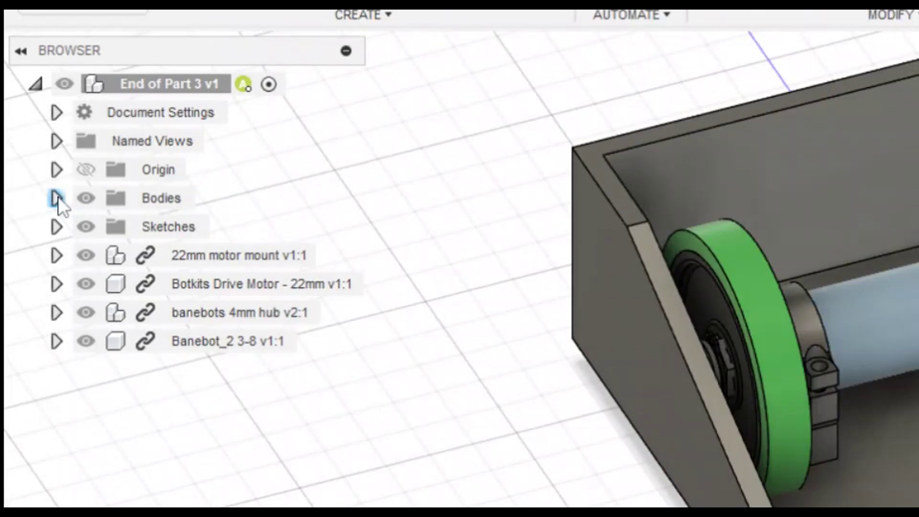
left_click(59, 196)
left_click(60, 195)
left_click(59, 200)
left_click(111, 224)
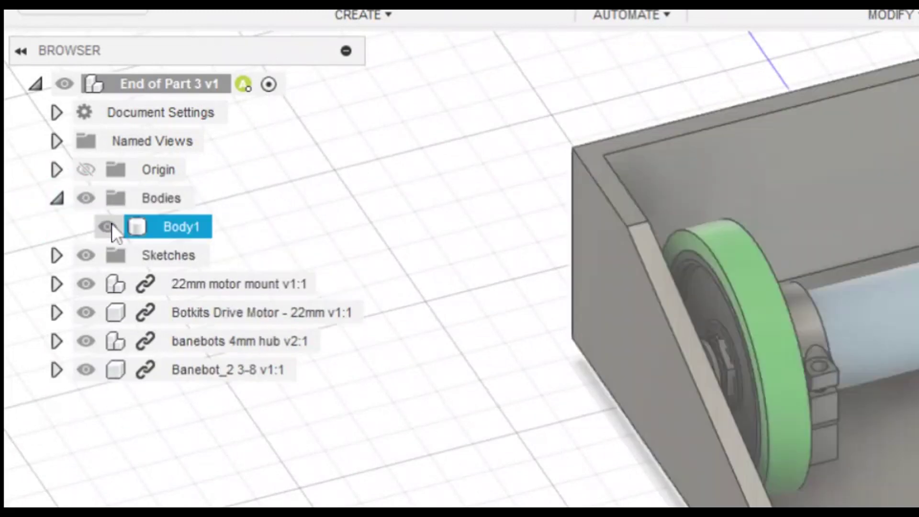
- Rename Body1 as Chassis
double_click(192, 226)
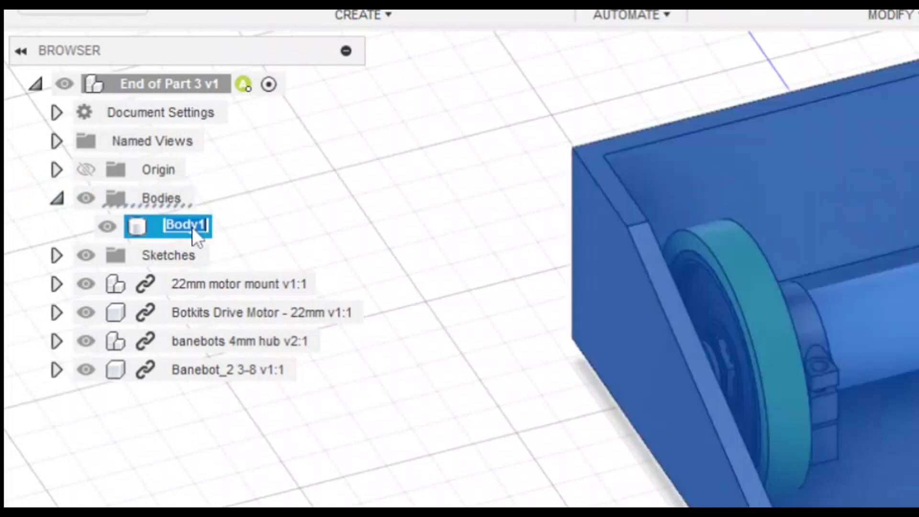
type("CHa")
key("BackSpace")
key("BackSpace")
key("BackSpace")
key("BackSpace")
key("BackSpace")
key("Return")
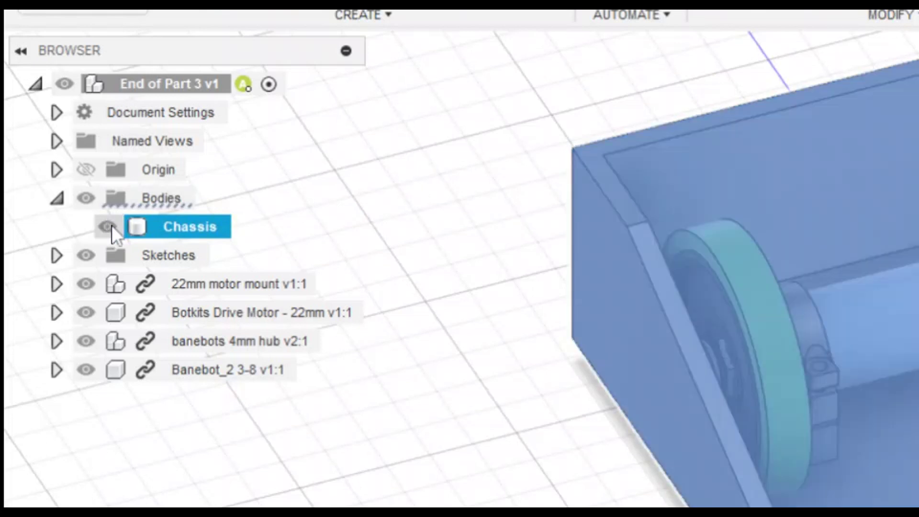
- Hide the Chassis body to view the drive parts alone, show it again, and toggle the whole Bodies folder's visibility off and on
left_click(110, 226)
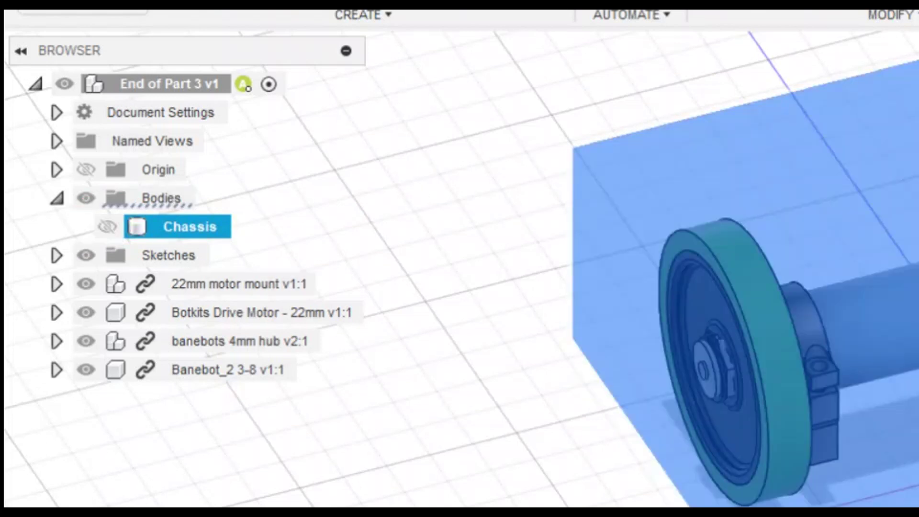
key("Escape")
left_click(108, 227)
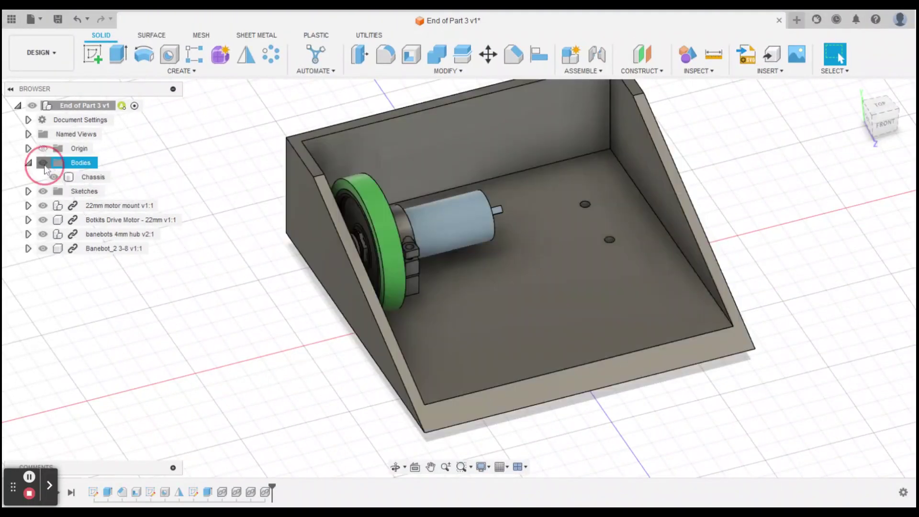
left_click(43, 163)
left_click(43, 163)
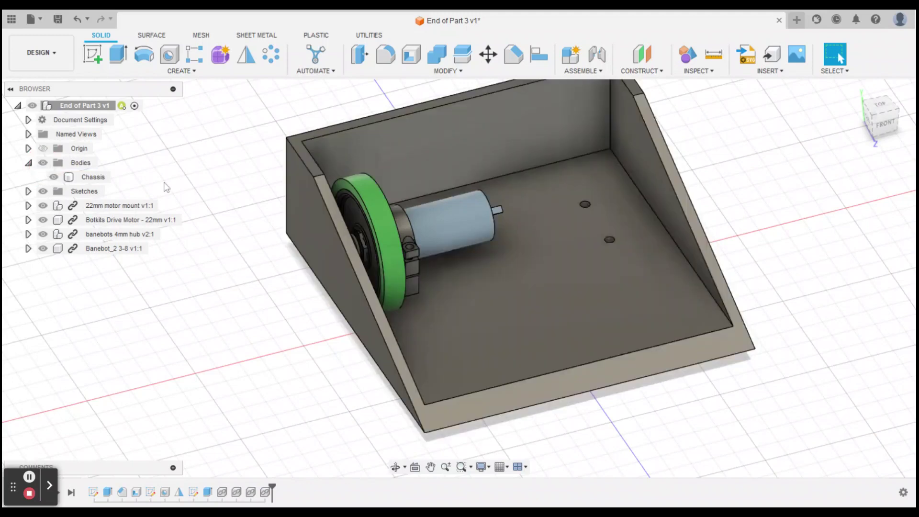
- Hide the Chassis body and examine up close how the wheel's hex bore lines up with the 4mm hub
left_click(56, 180)
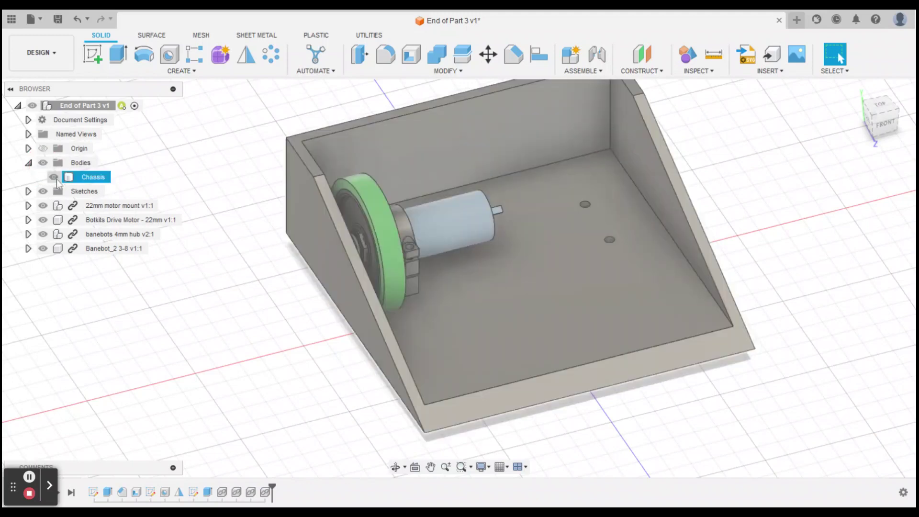
left_click(53, 177)
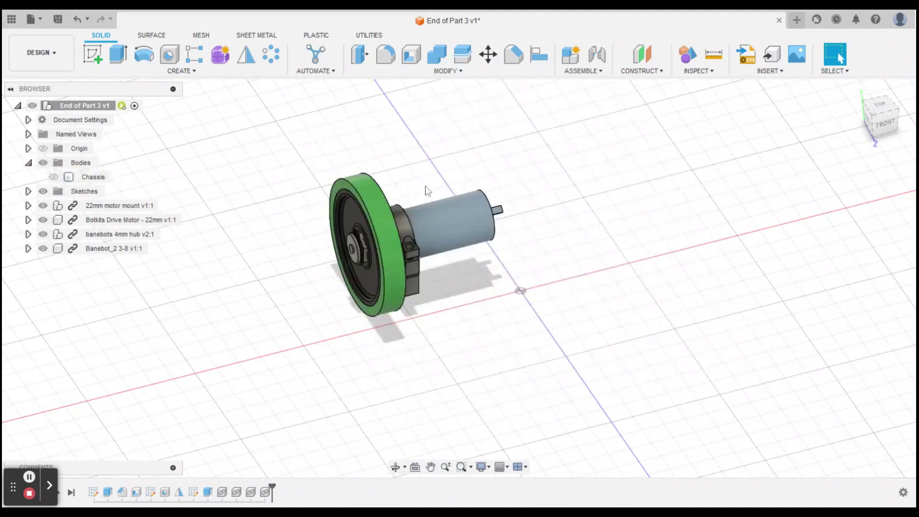
left_click(870, 123)
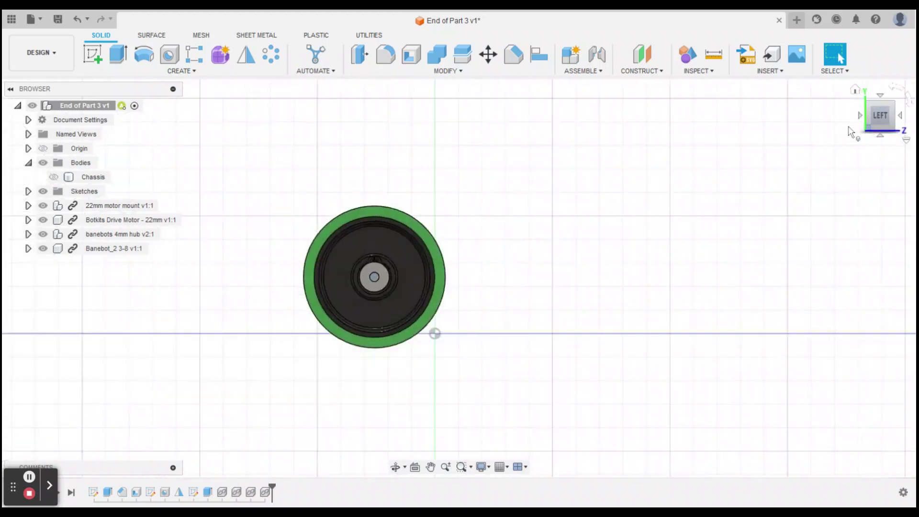
scroll(379, 285, "up", 5)
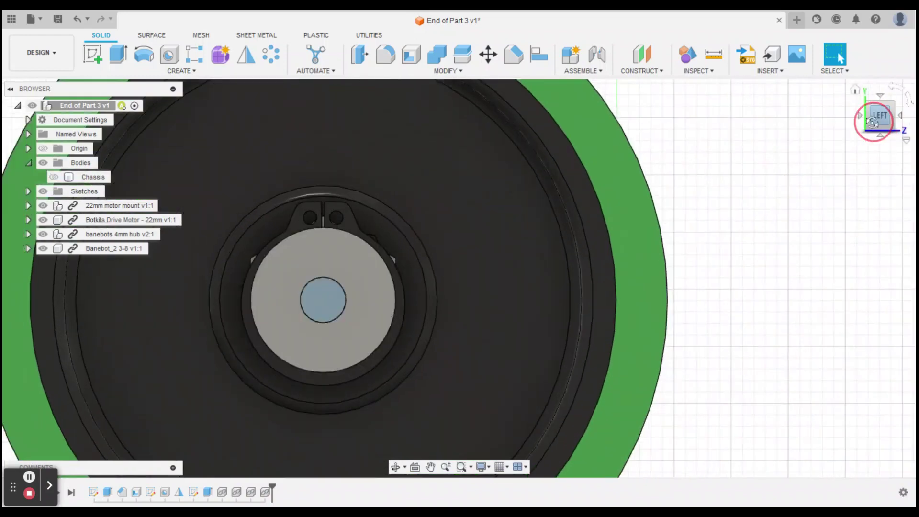
mouse_move(882, 119)
left_mouse_down()
mouse_move(835, 131)
mouse_move(848, 112)
left_mouse_up()
middle_click_drag(609, 213, 776, 188)
key("Escape")
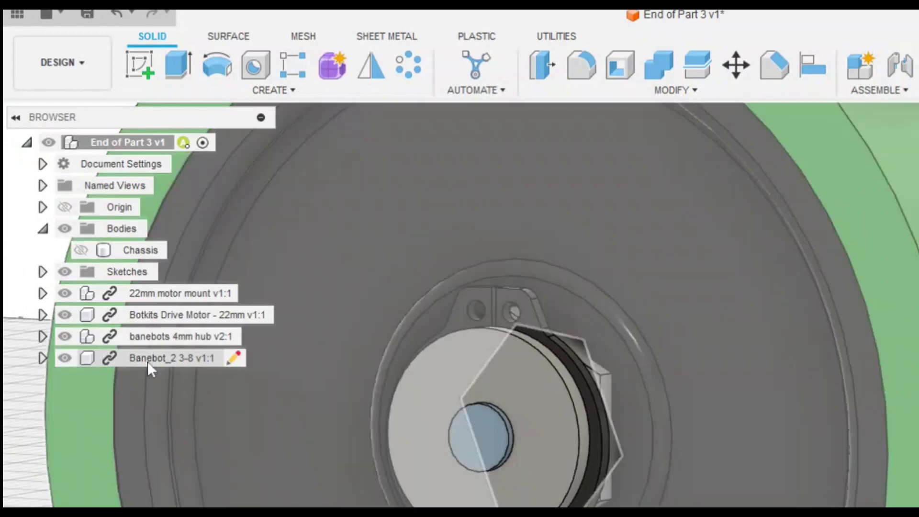
- Rotate the Banebot_2 3-8 wheel -20 degrees about the hub's circular edge to align its hex bore with the hub
right_click(147, 361)
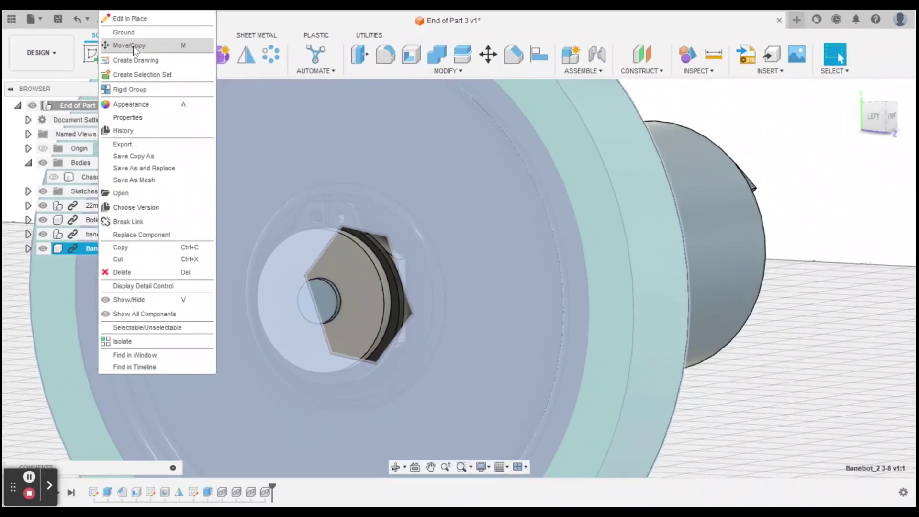
left_click(131, 46)
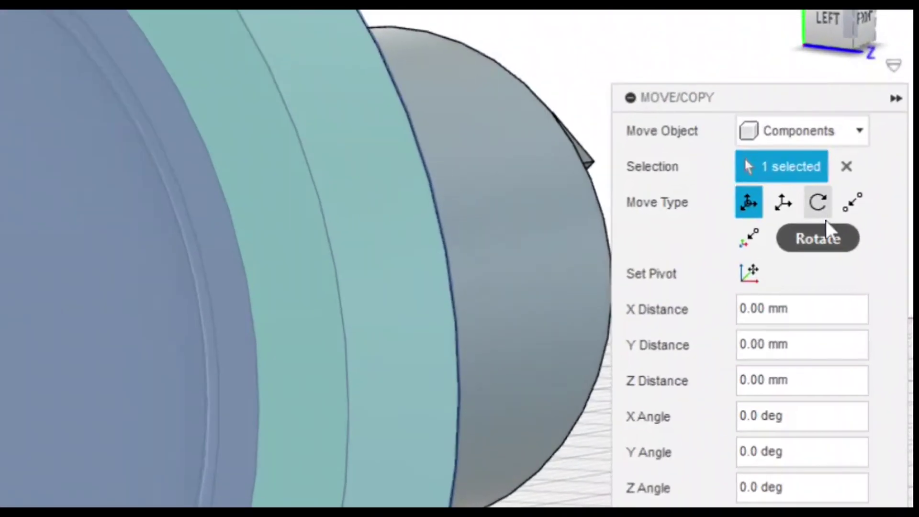
left_click(822, 200)
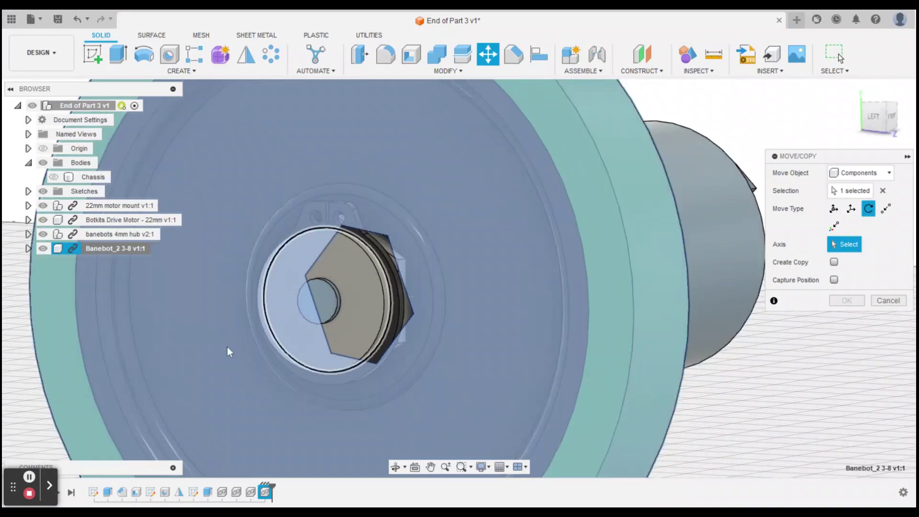
scroll(441, 244, "down", 3)
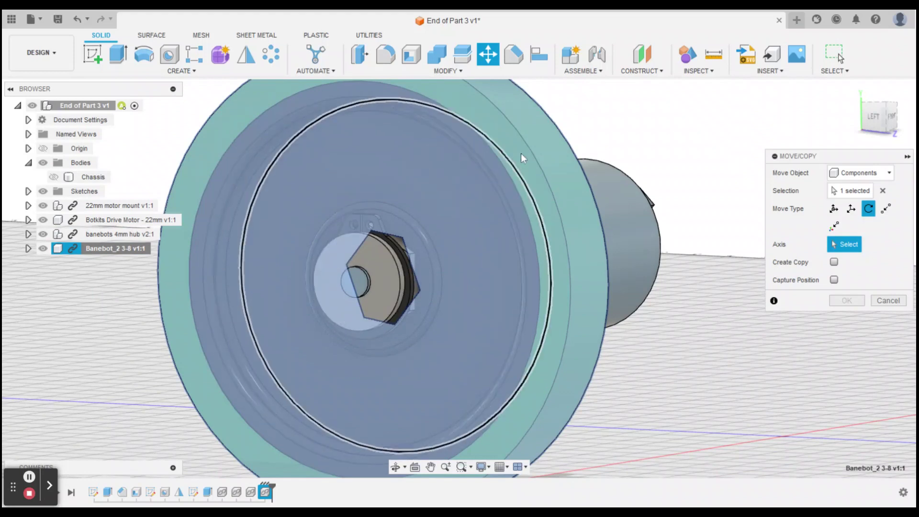
left_click(400, 275)
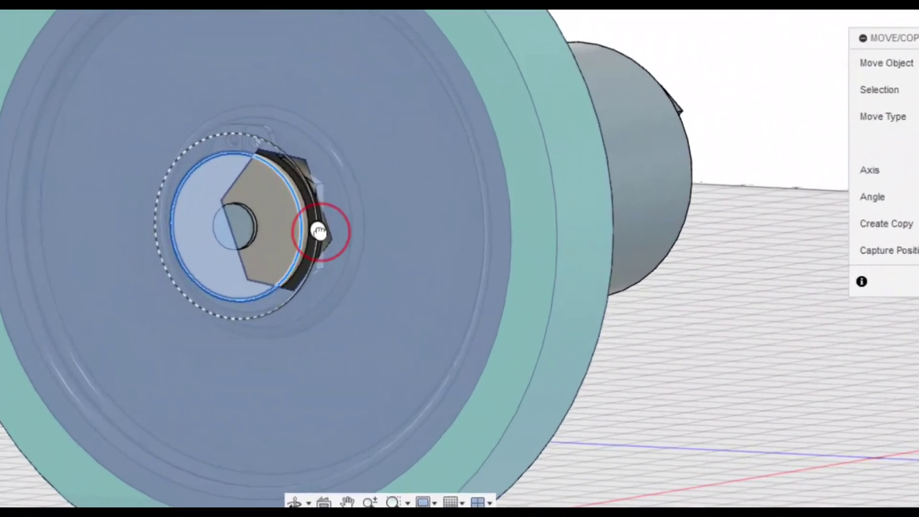
left_click_drag(412, 286, 413, 281)
left_click_drag(321, 226, 321, 264)
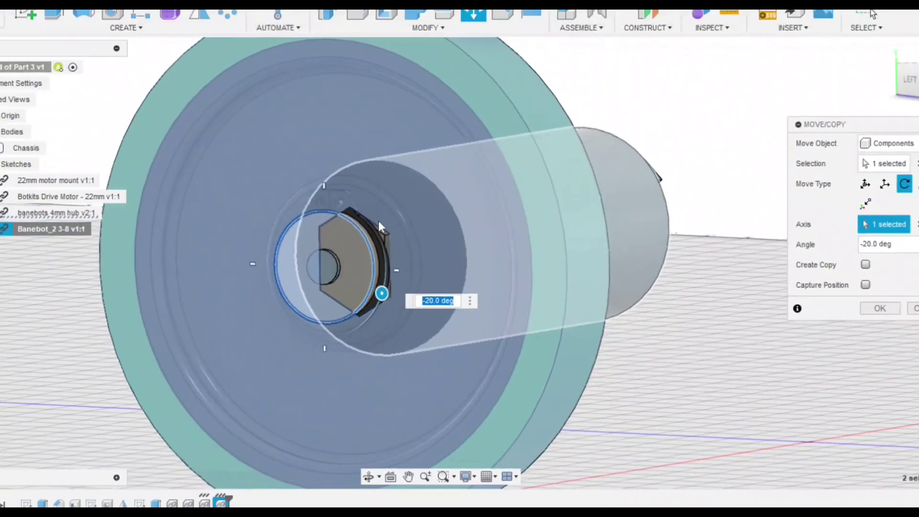
scroll(316, 262, "up", 3)
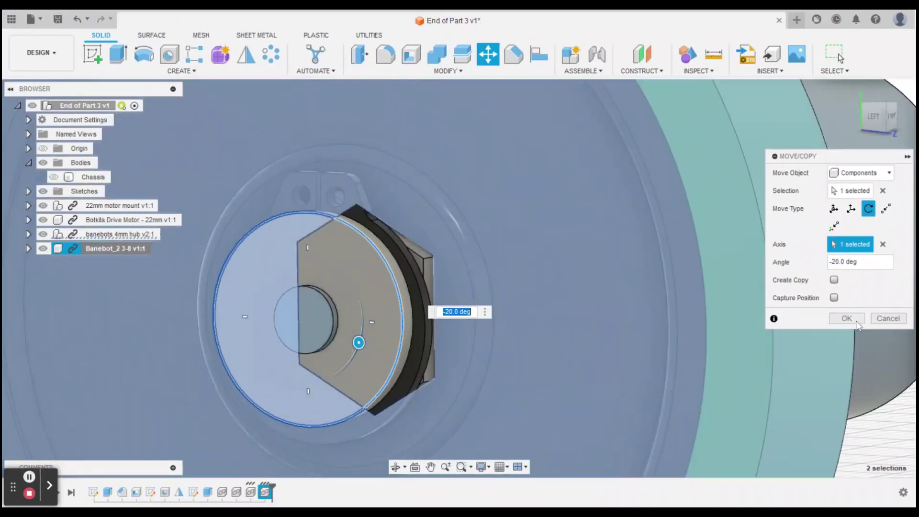
left_click(846, 318)
- Inspect the rotated wheel's fit on the hex hub up close and from several angles alongside the motor
scroll(668, 225, "down", 2)
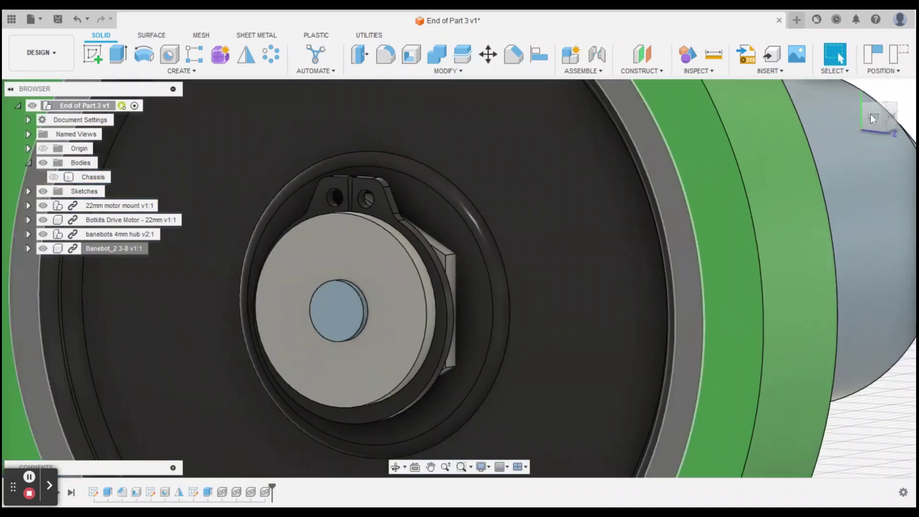
left_click_drag(877, 116, 808, 117)
scroll(201, 281, "up", 5)
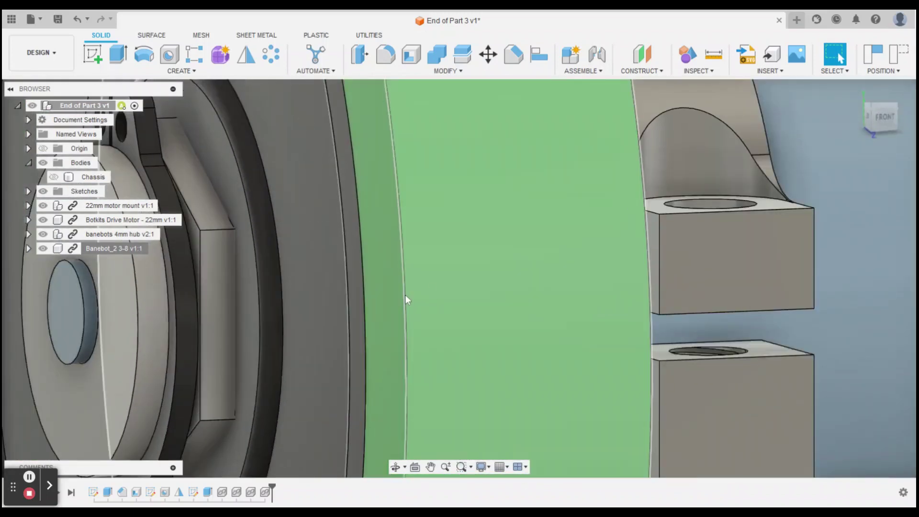
scroll(405, 294, "down", 3)
scroll(273, 251, "down", 1)
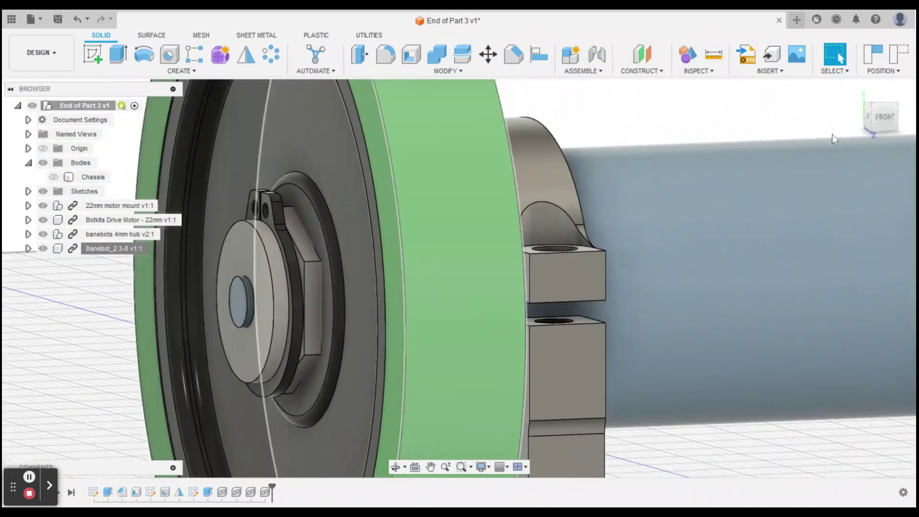
left_click(882, 116)
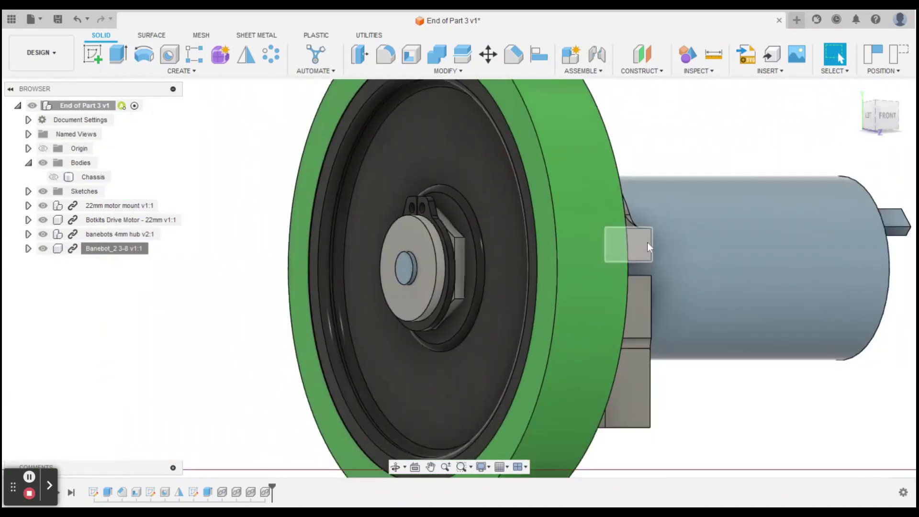
scroll(647, 242, "down", 3)
left_click(866, 122)
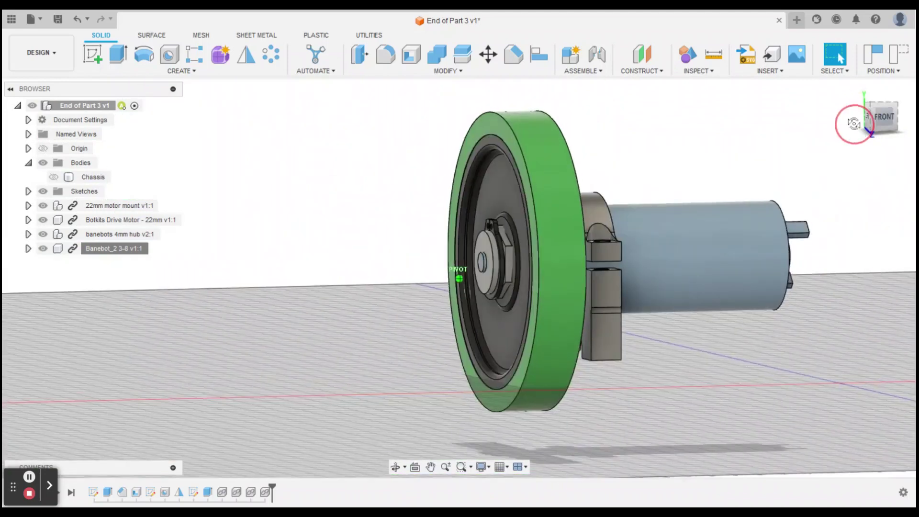
- Show the Chassis body again and examine where the wheel meets the chassis floor, from the front and from underneath
left_click(56, 177)
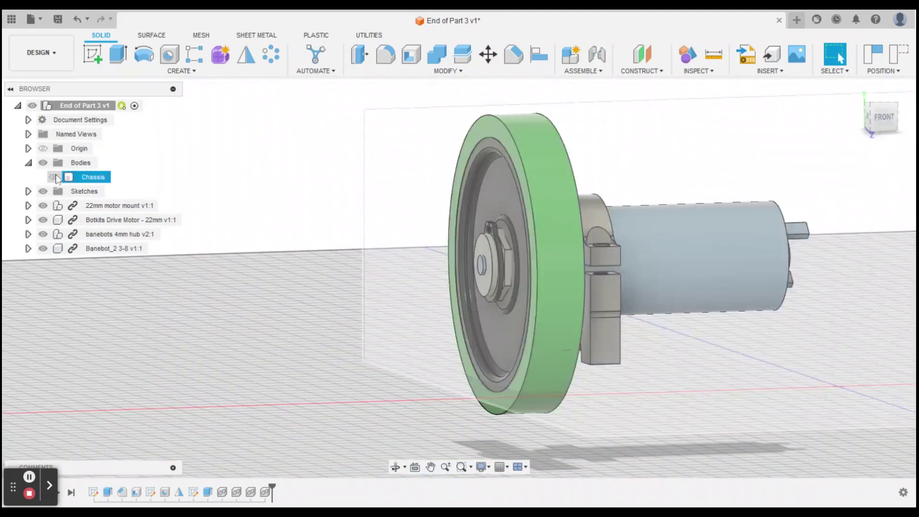
left_click(53, 177)
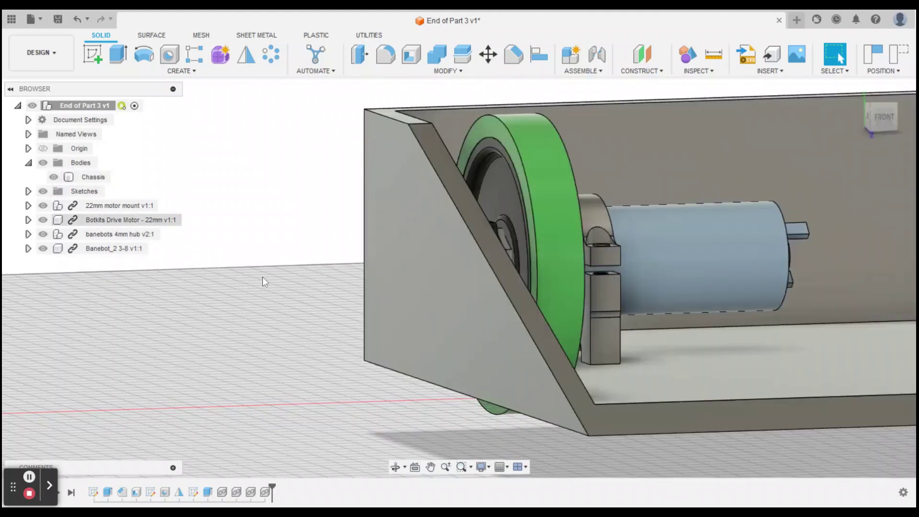
scroll(258, 276, "down", 2)
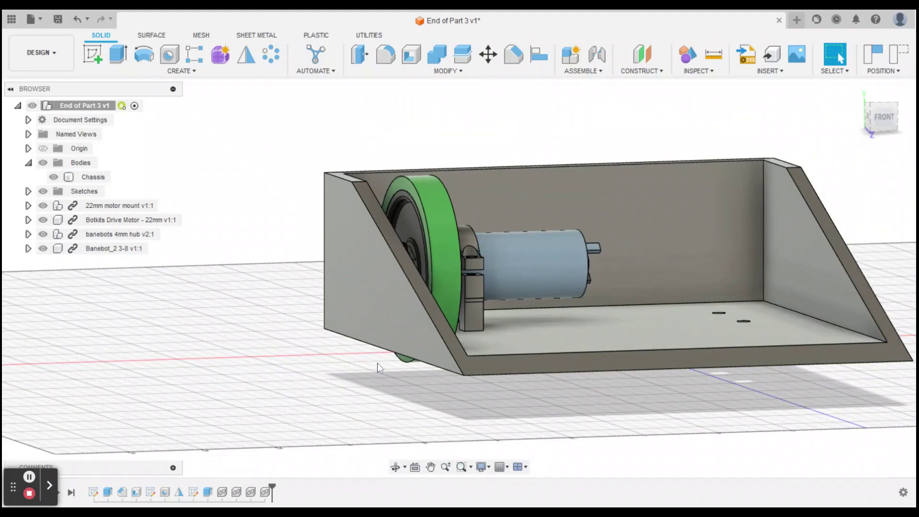
scroll(394, 369, "up", 2)
left_click(873, 152)
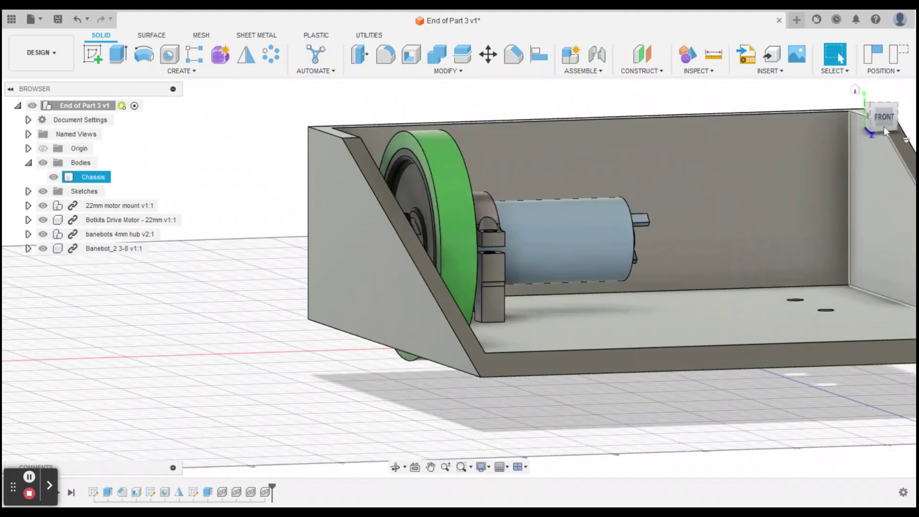
left_click_drag(884, 107, 881, 67)
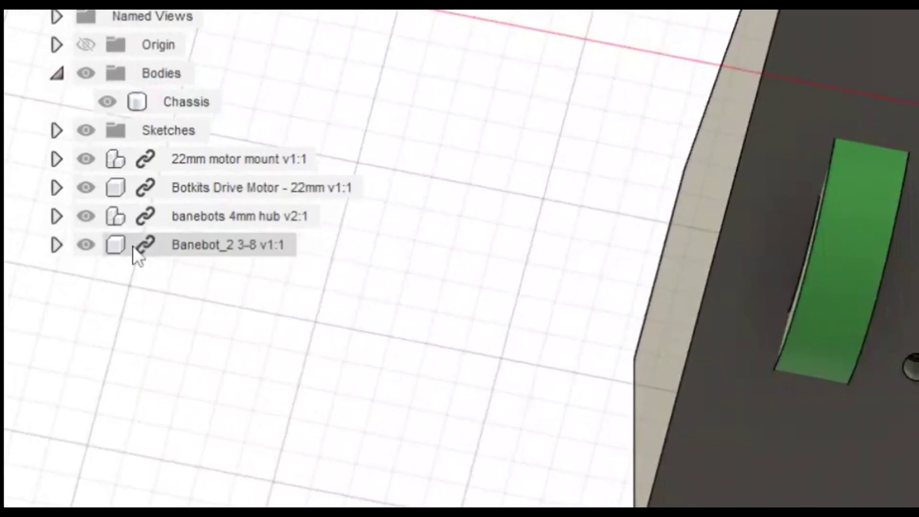
- Toggle the Banebot_2 3-8 wheel's visibility off and on to compare the chassis underside with and without it
left_click(69, 247)
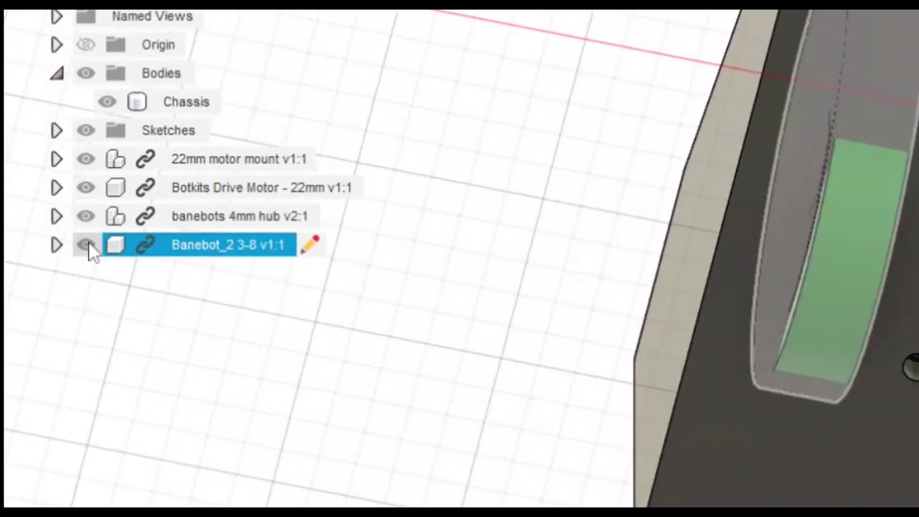
left_click(88, 243)
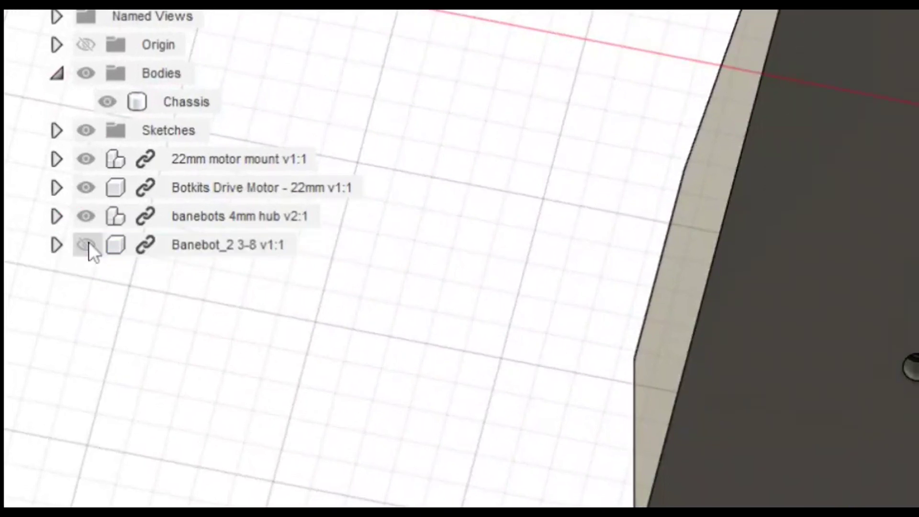
left_click(88, 243)
left_click(88, 243)
left_click(88, 243)
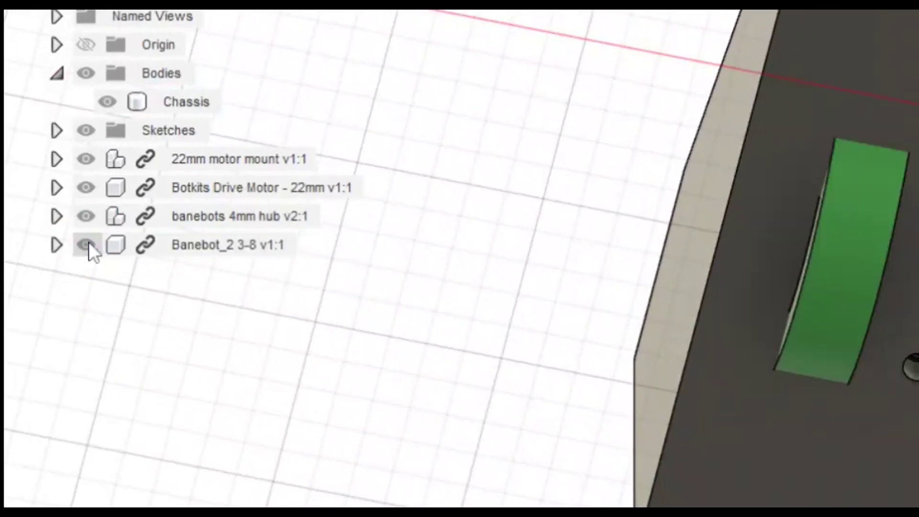
left_click(88, 243)
left_click(88, 243)
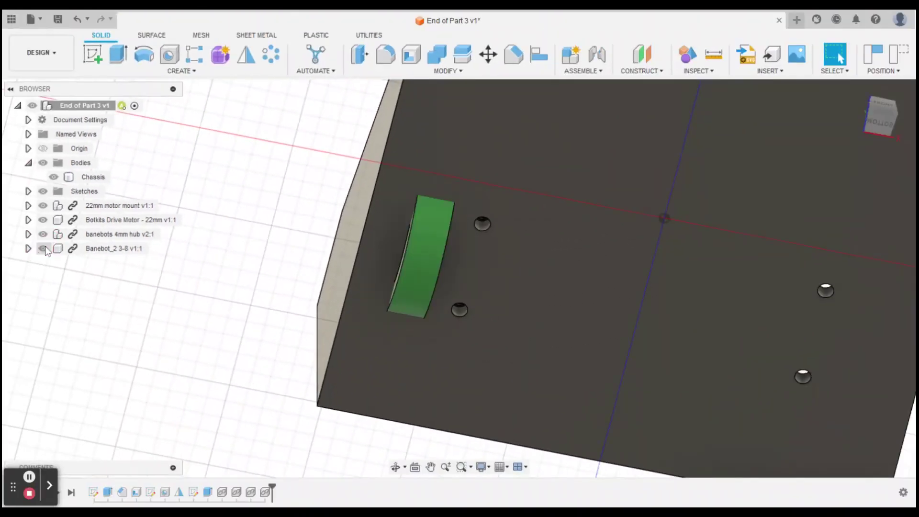
- Start a sketch on the chassis's bottom face, capturing the current positions of the moved components
left_click(880, 91)
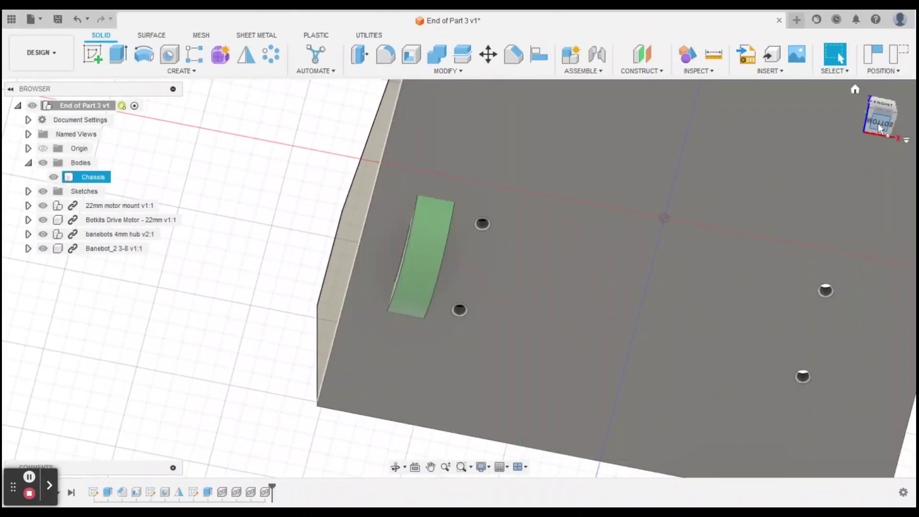
left_click(877, 123)
left_click(280, 225)
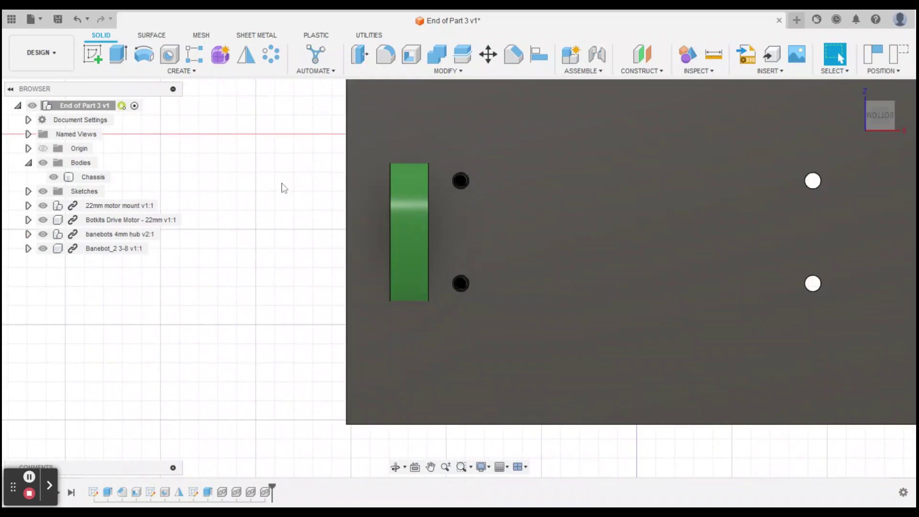
middle_click_drag(283, 187, 263, 242)
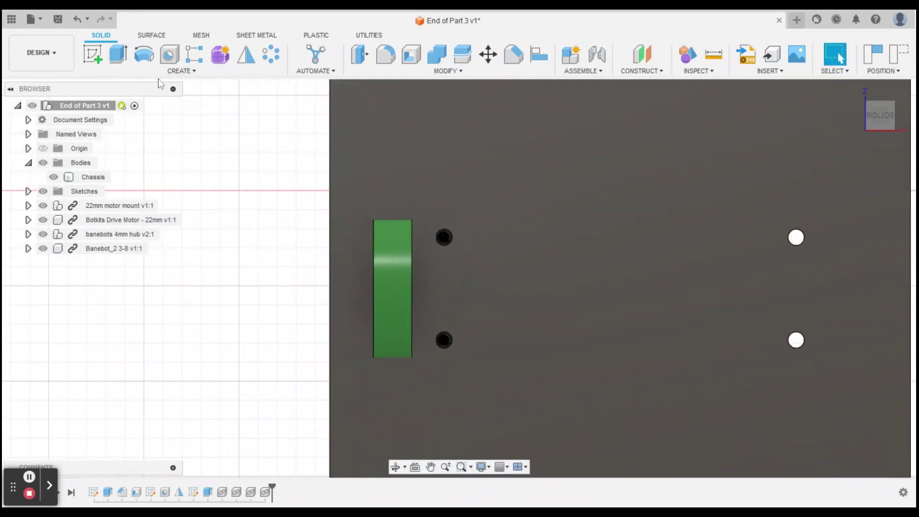
left_click(512, 179)
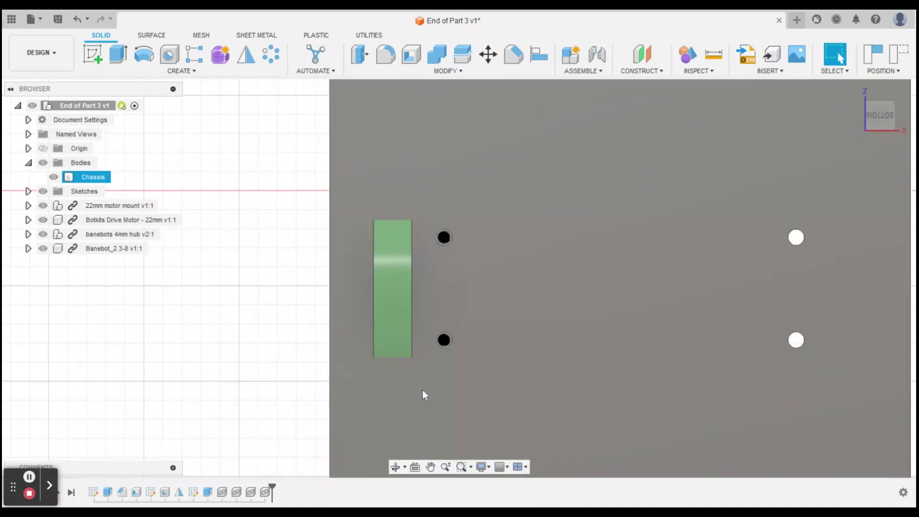
left_click(423, 391)
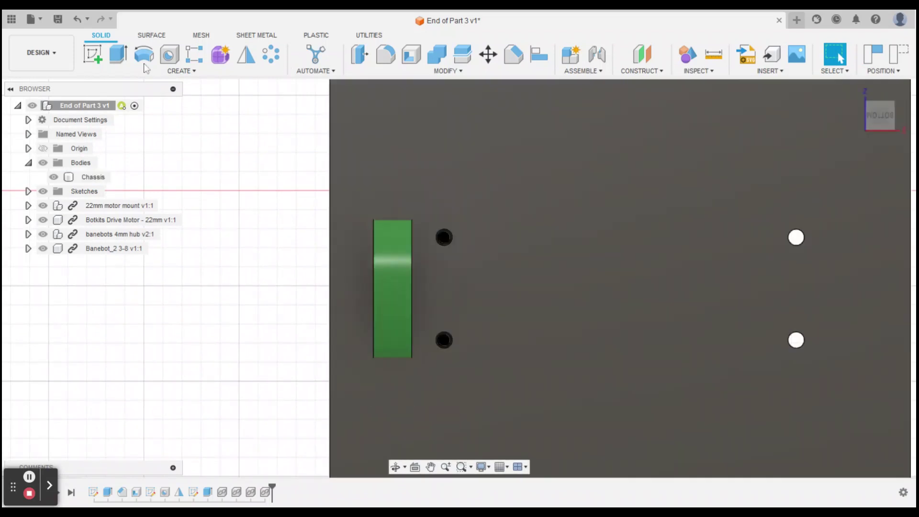
left_click(94, 59)
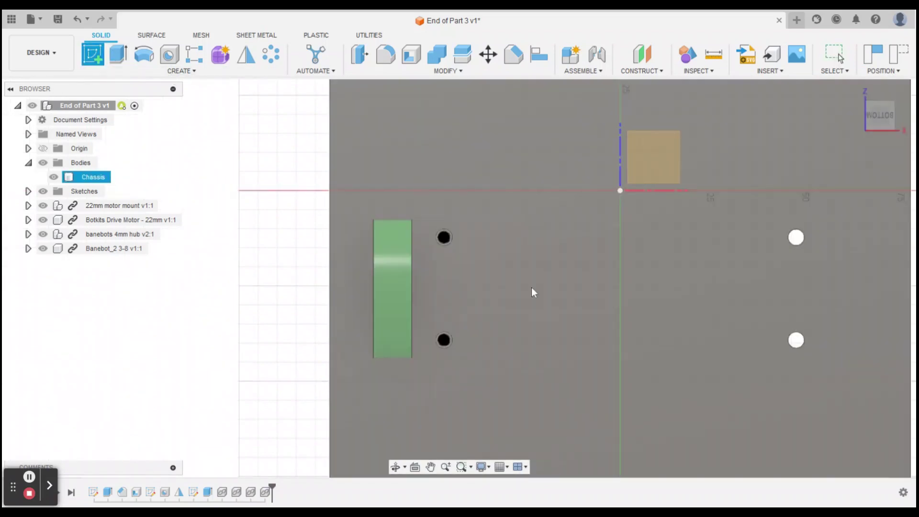
left_click(525, 291)
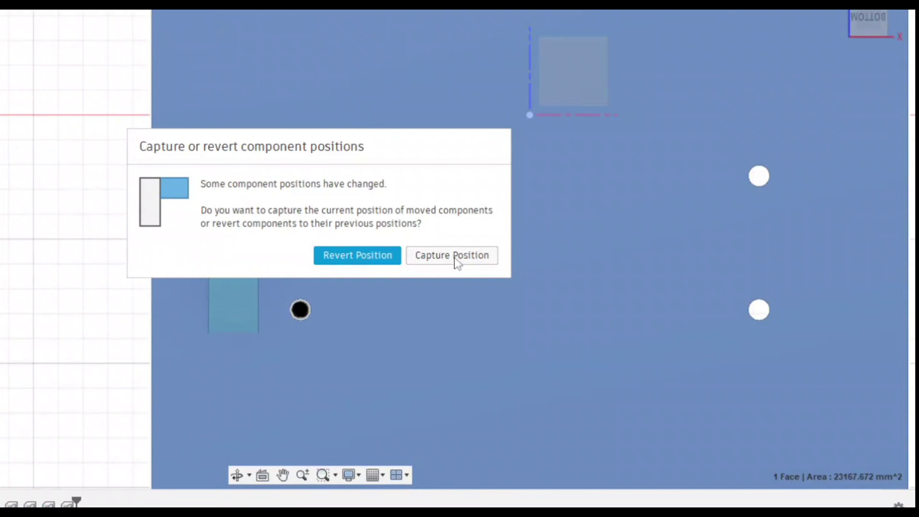
left_click(454, 258)
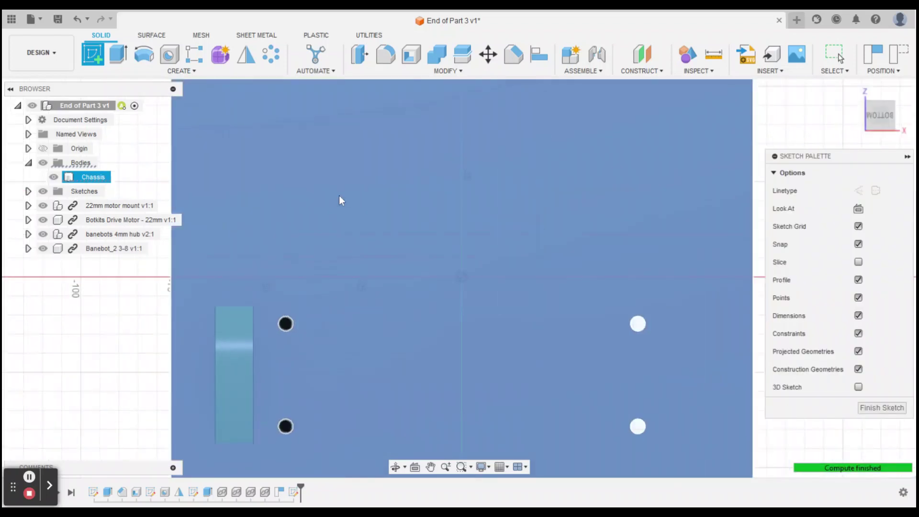
middle_click_drag(393, 263, 396, 262)
mouse_move(395, 261)
left_mouse_down()
mouse_move(481, 205)
mouse_move(537, 144)
left_mouse_up()
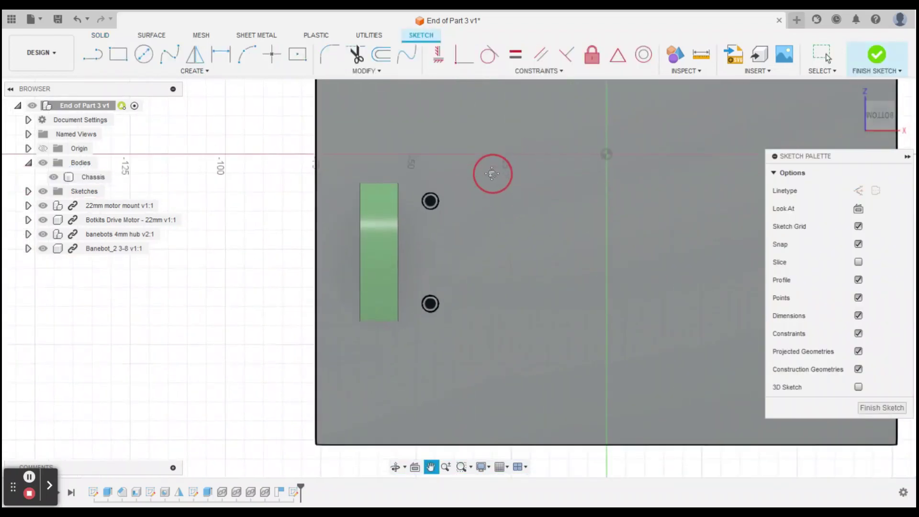
- Turn off sketch snapping and start a center rectangle with its center point placed at the middle of the wheel
key("Escape")
left_click(179, 71)
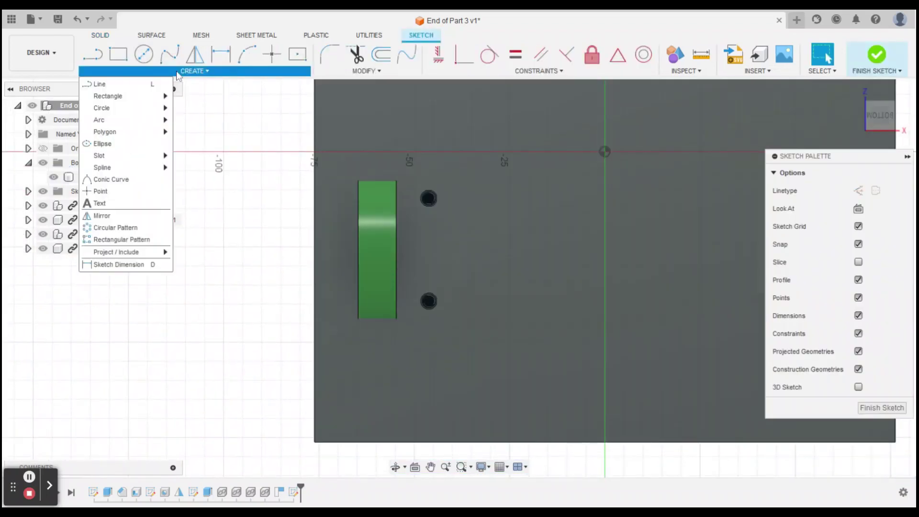
mouse_move(140, 101)
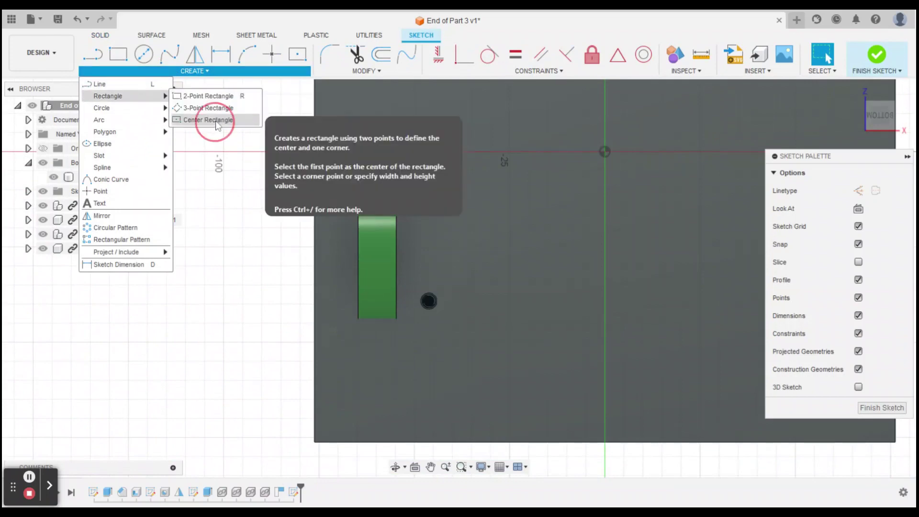
left_click(203, 119)
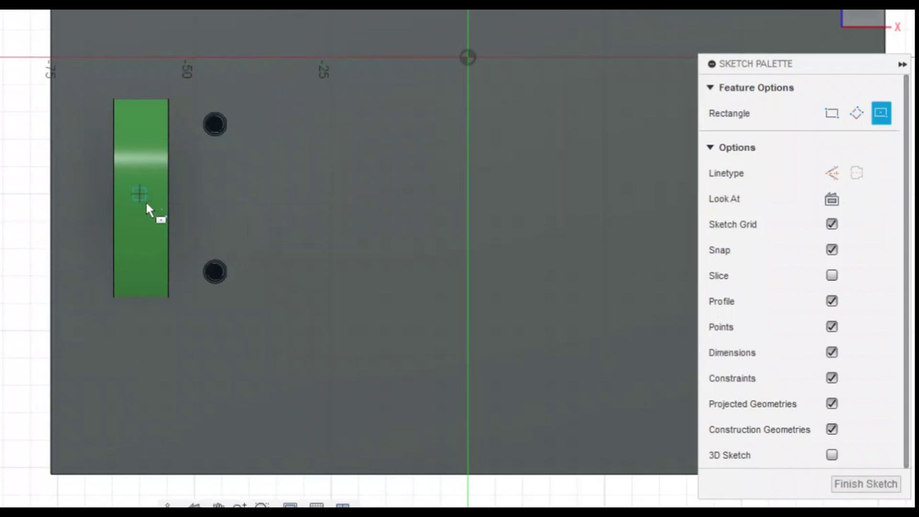
scroll(133, 199, "up", 3)
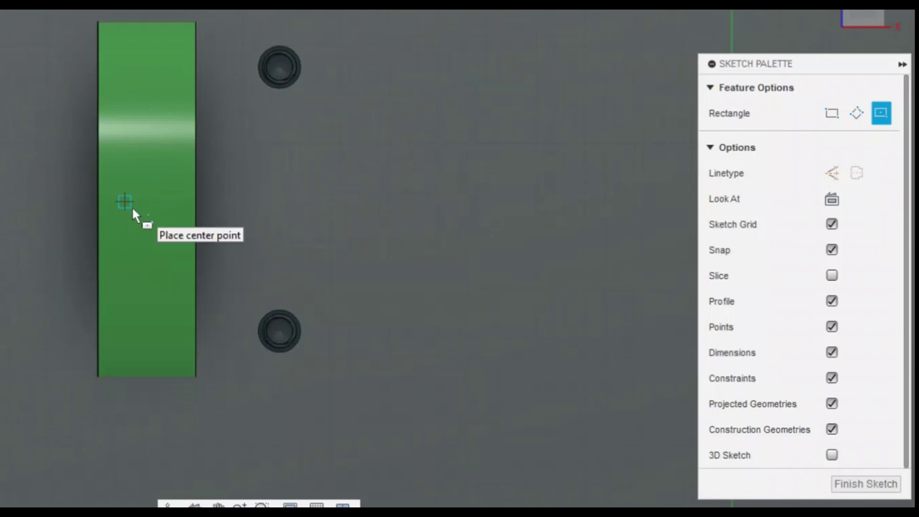
left_click(831, 250)
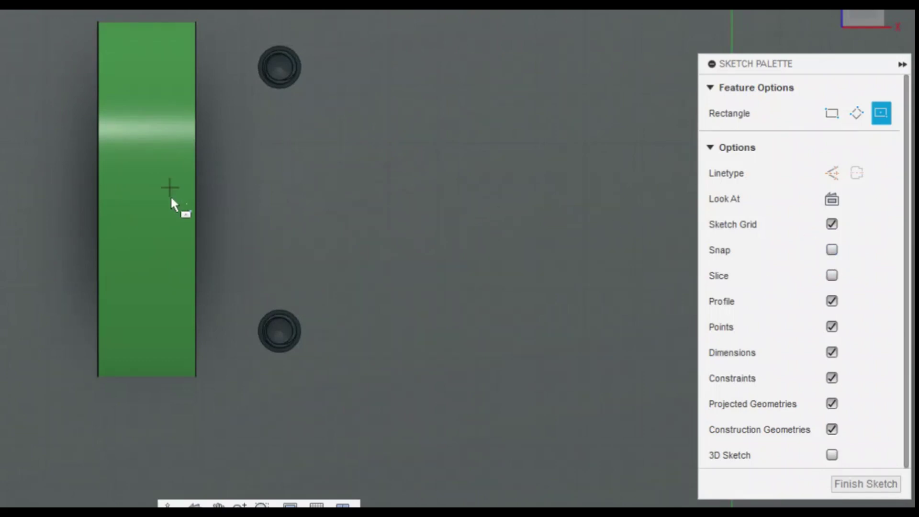
left_click(149, 209)
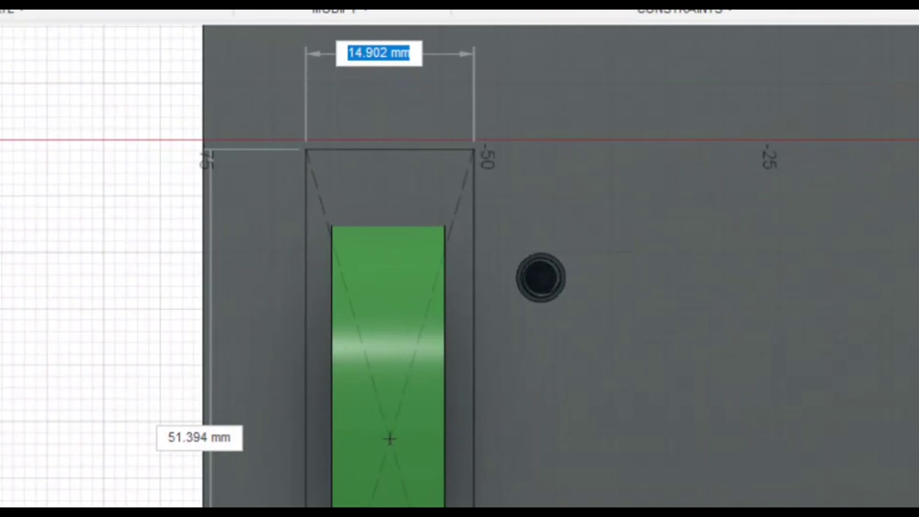
- Size the center rectangle around the wheel to 14 mm wide by 48 mm long and finish the sketch
type("13")
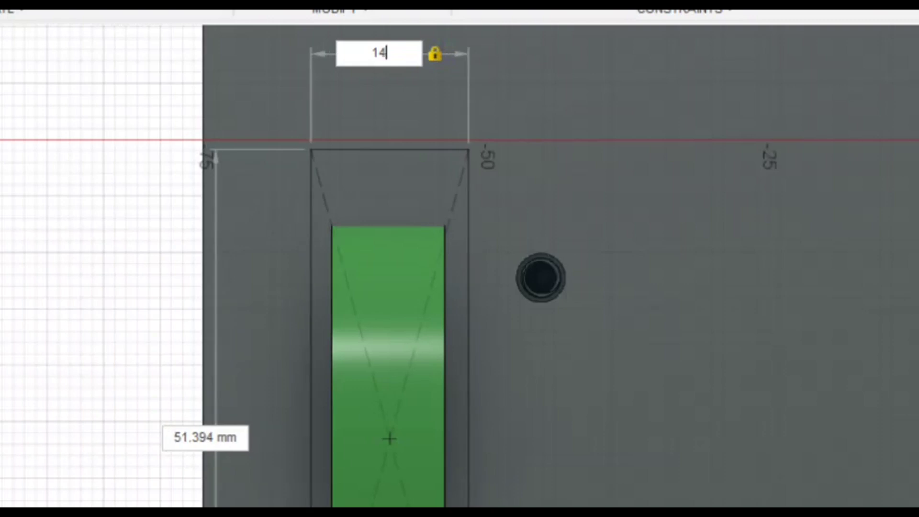
key("Tab")
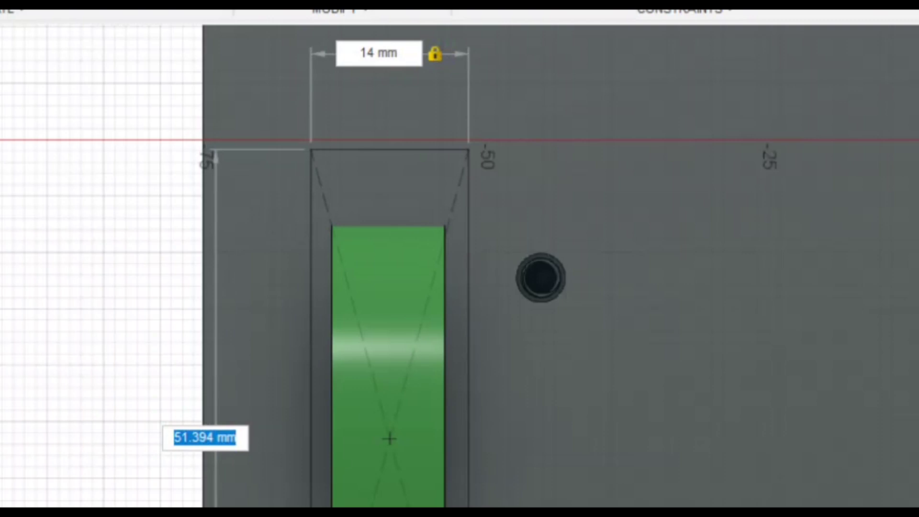
type("45")
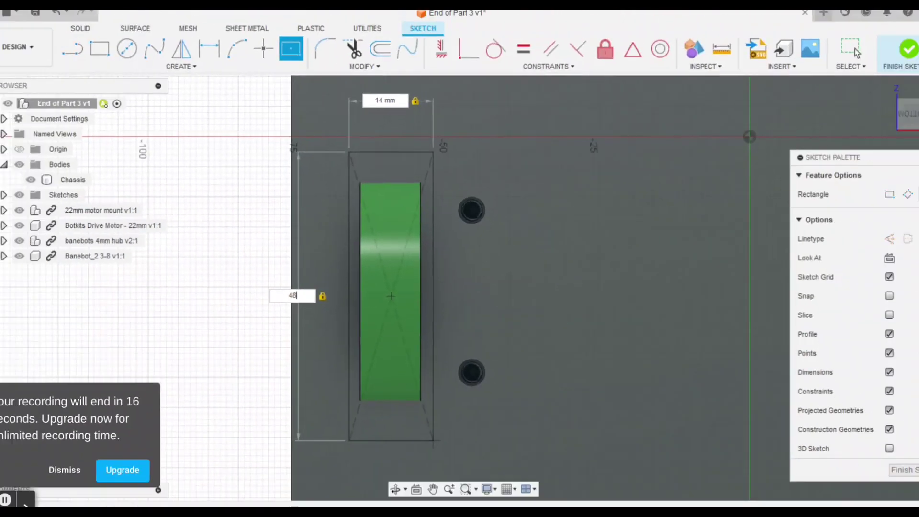
key("Return")
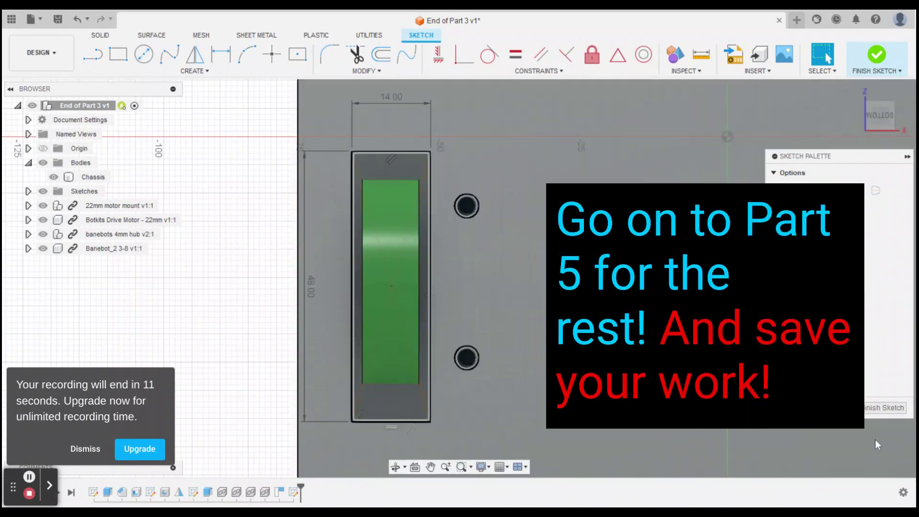
left_click(884, 408)
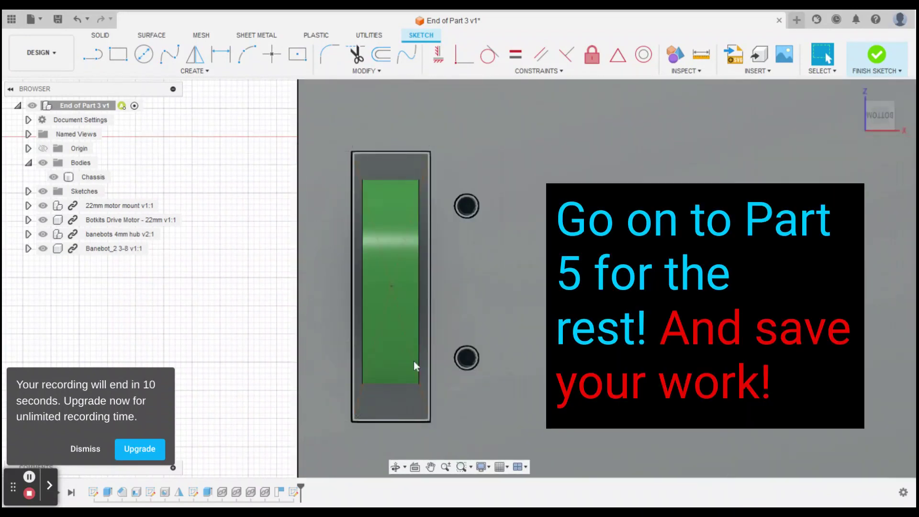